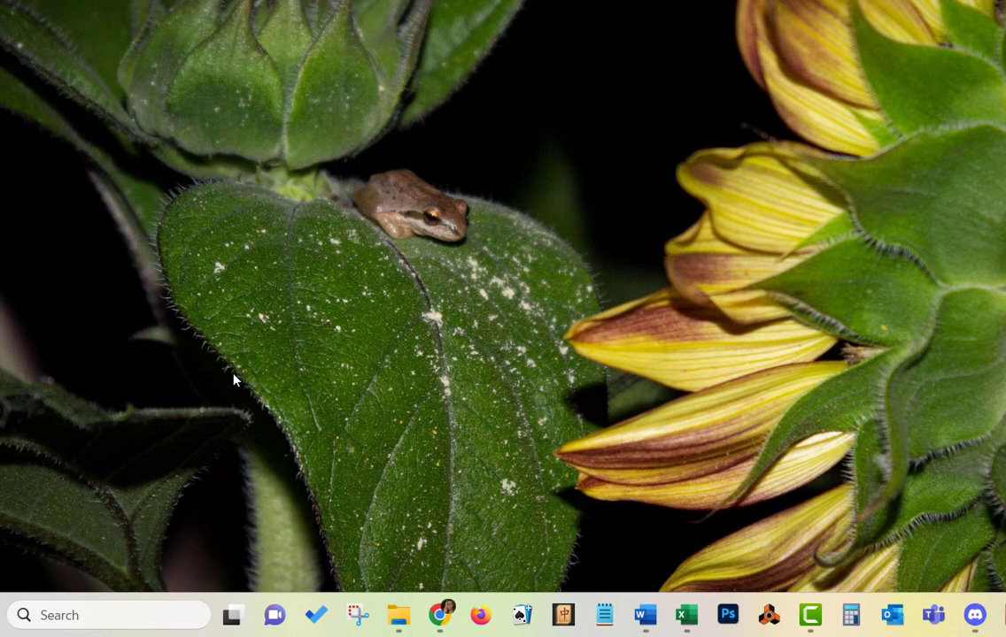
Step: Search Windows for 'paint' and launch the Paint app to a blank canvas
click(93, 616)
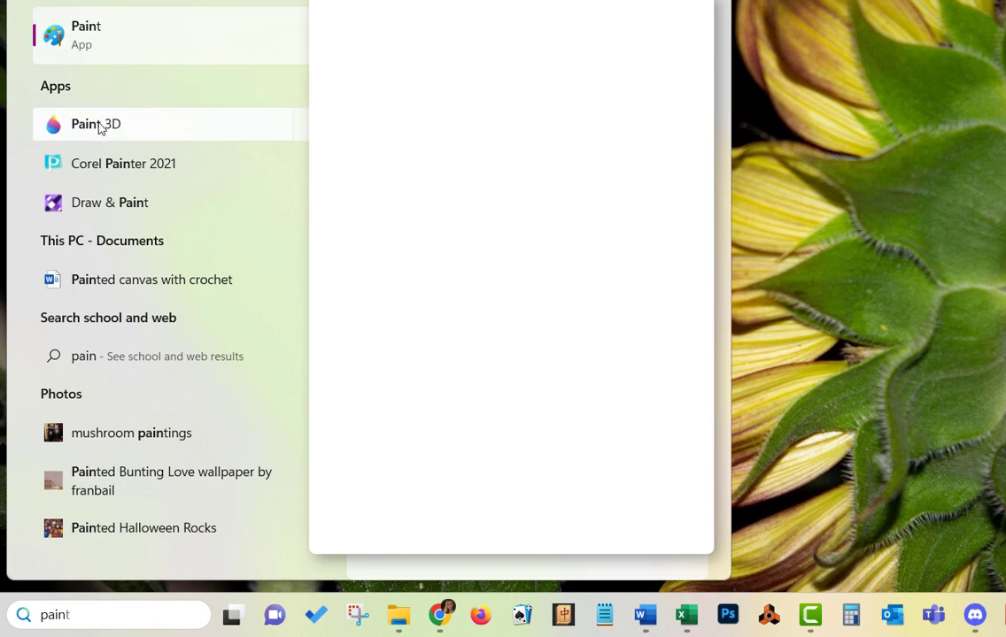
click(100, 41)
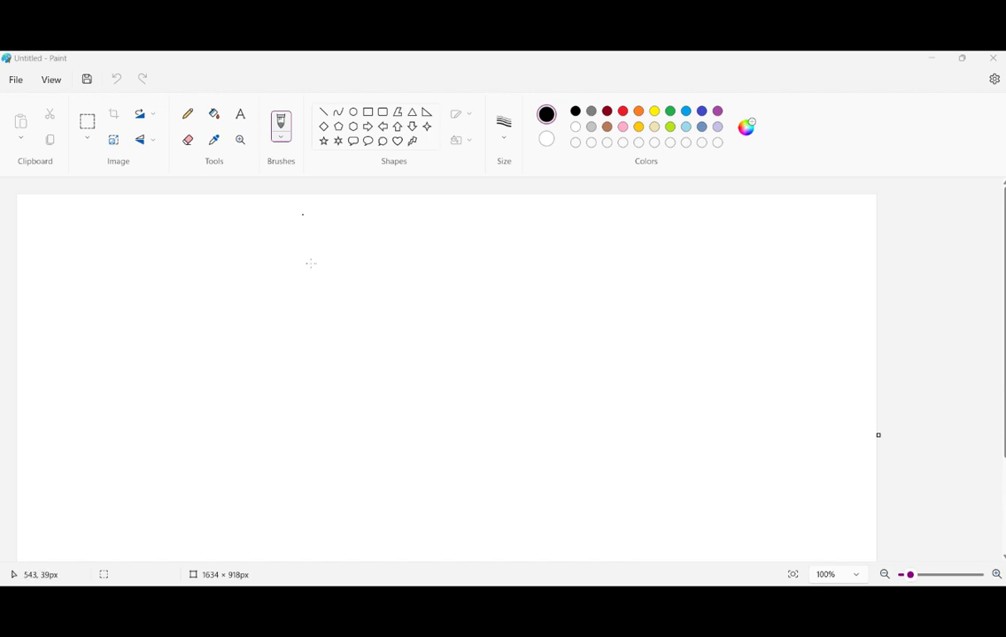
Step: Open the 'Yarn Colors for video' photo via File > Open
click(15, 79)
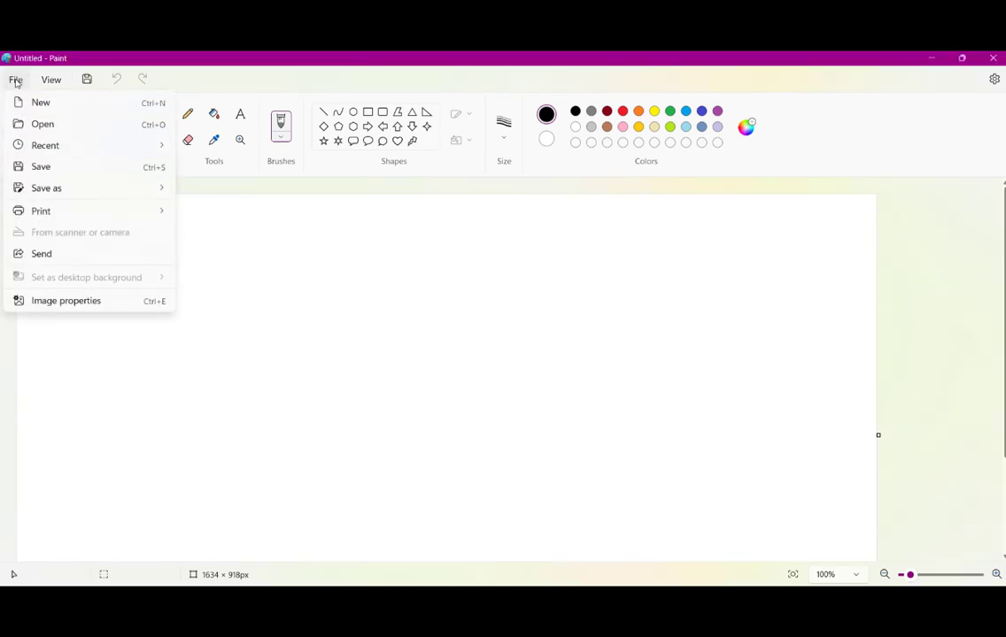
click(42, 124)
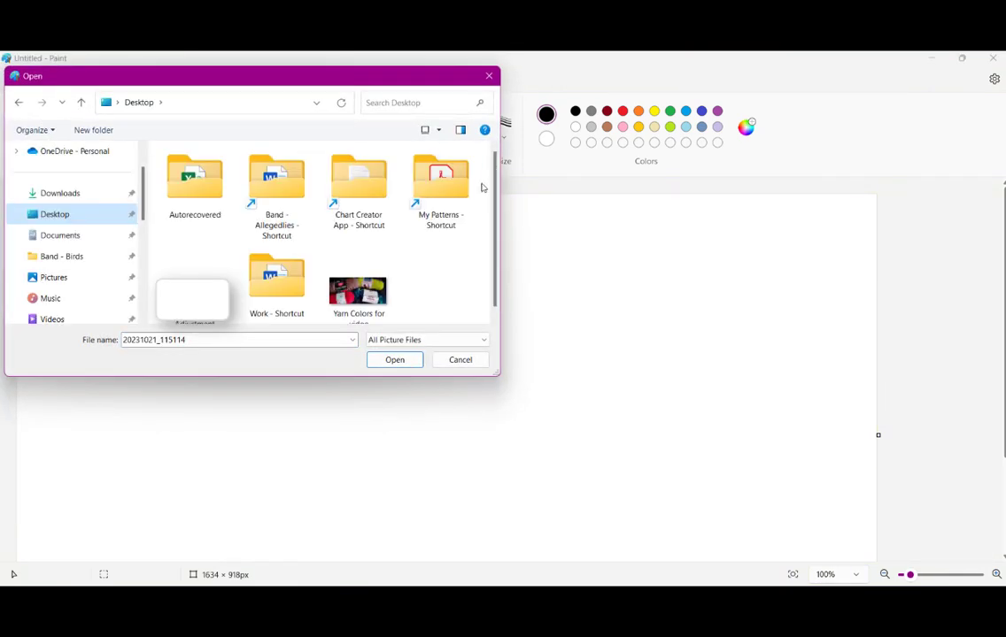
scroll(443, 230, down, 1)
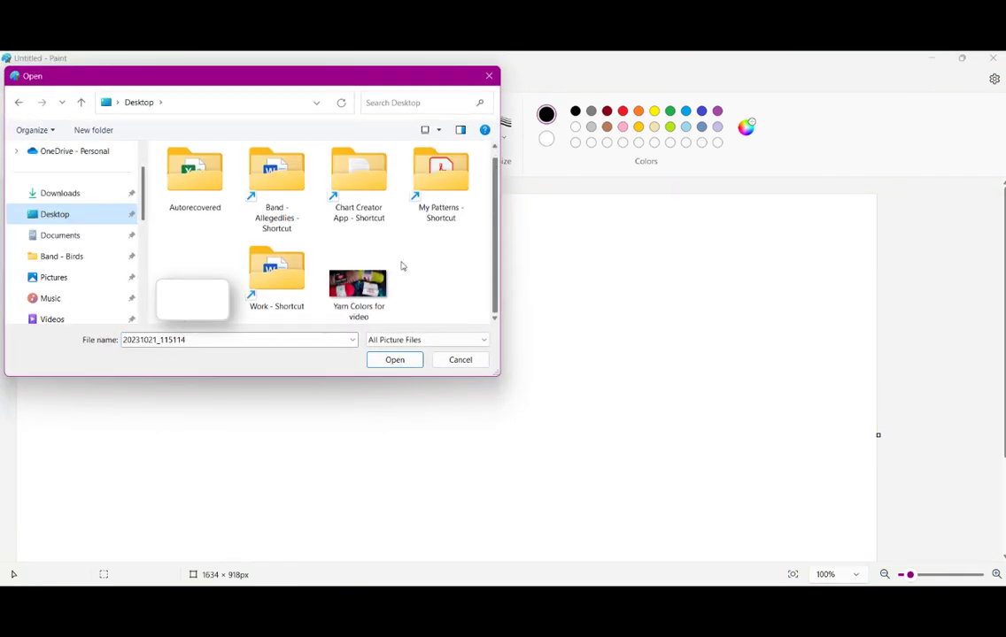
click(359, 282)
click(394, 361)
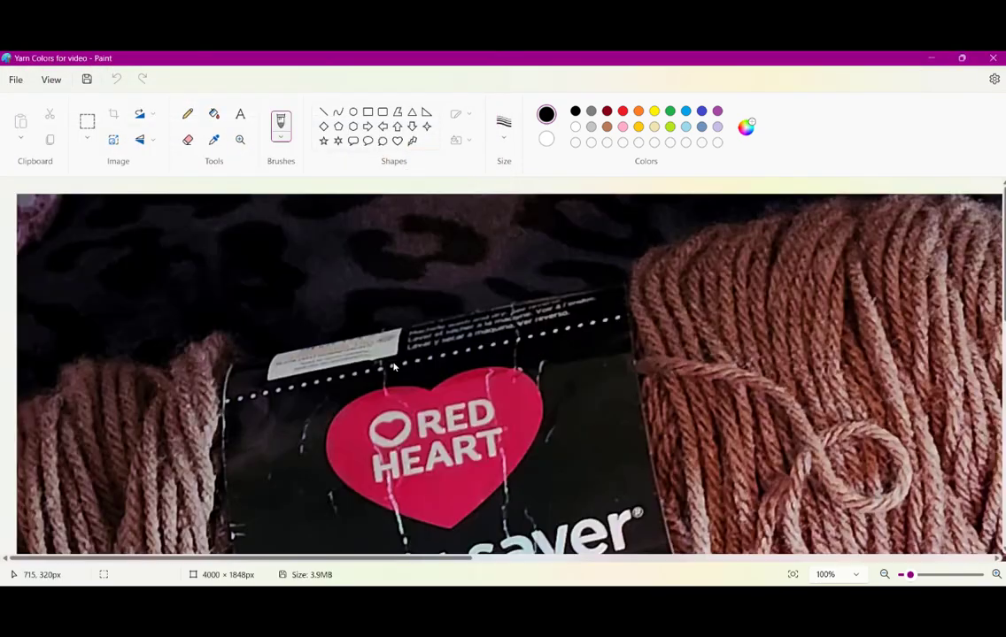
Step: Zoom out to 30% so the whole yarn photo is in view
click(883, 574)
click(883, 574)
click(884, 574)
click(883, 575)
click(884, 574)
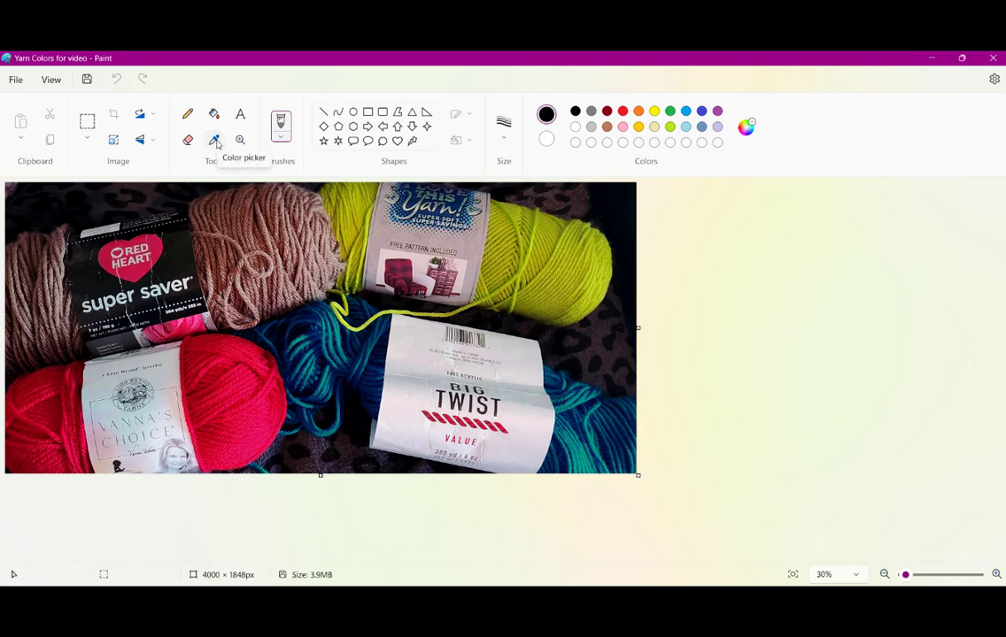
Step: Sample several brown yarn shades with the Color picker, ending on a light mauve-brown
click(215, 141)
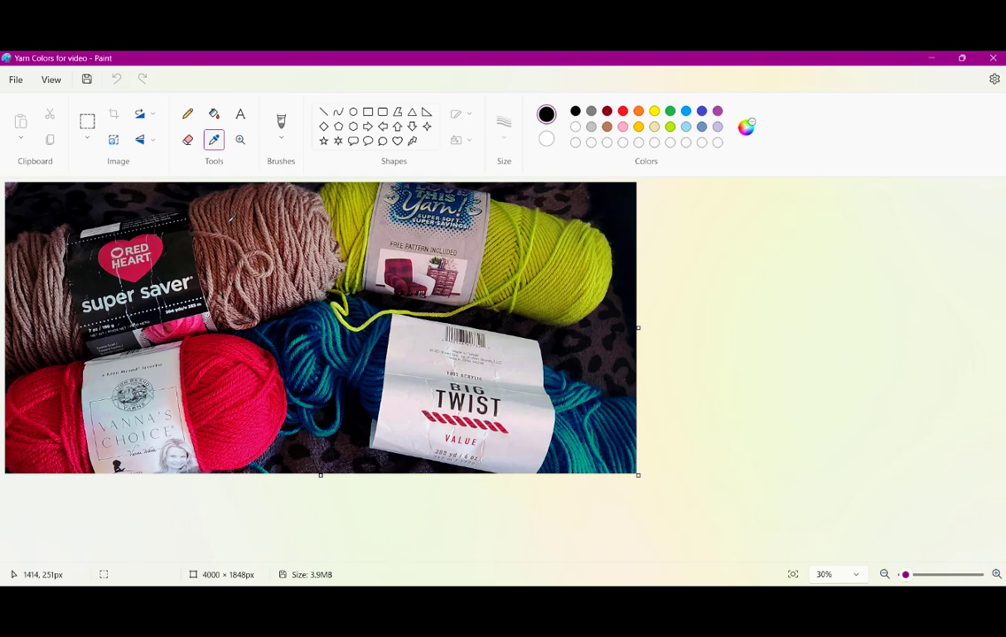
click(228, 222)
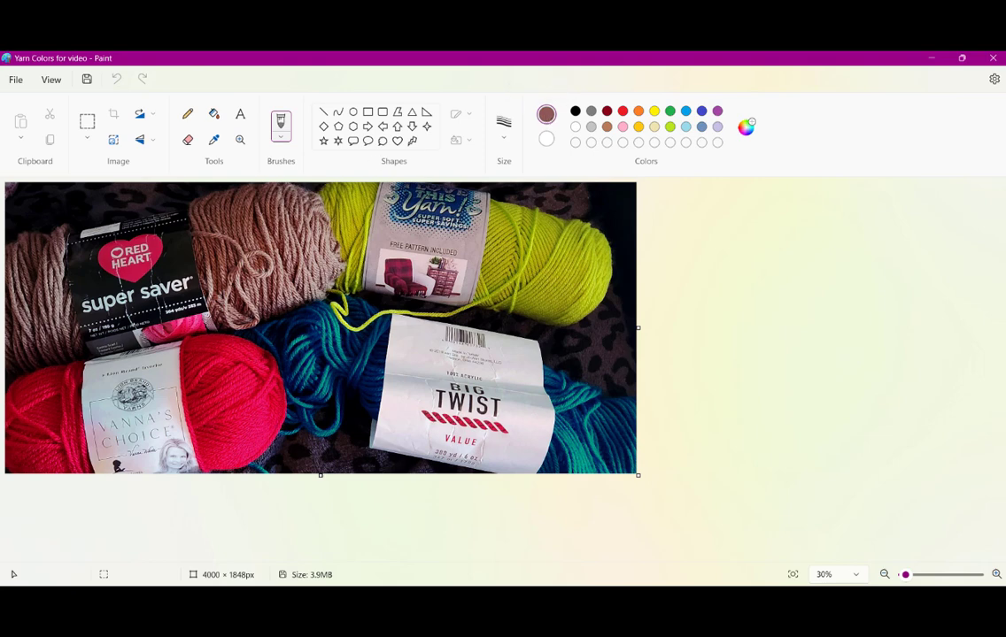
click(217, 145)
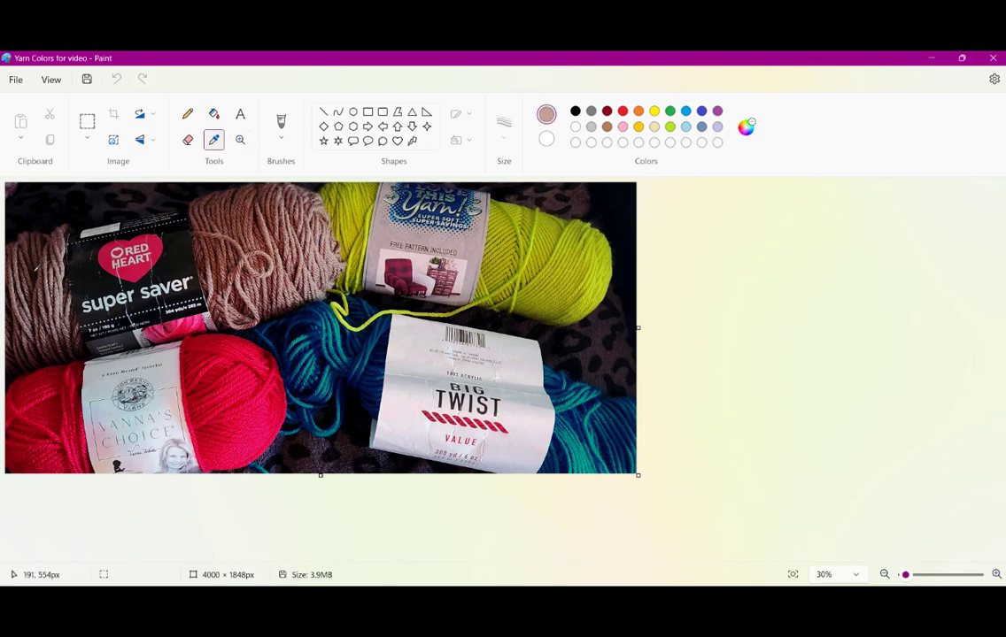
click(31, 243)
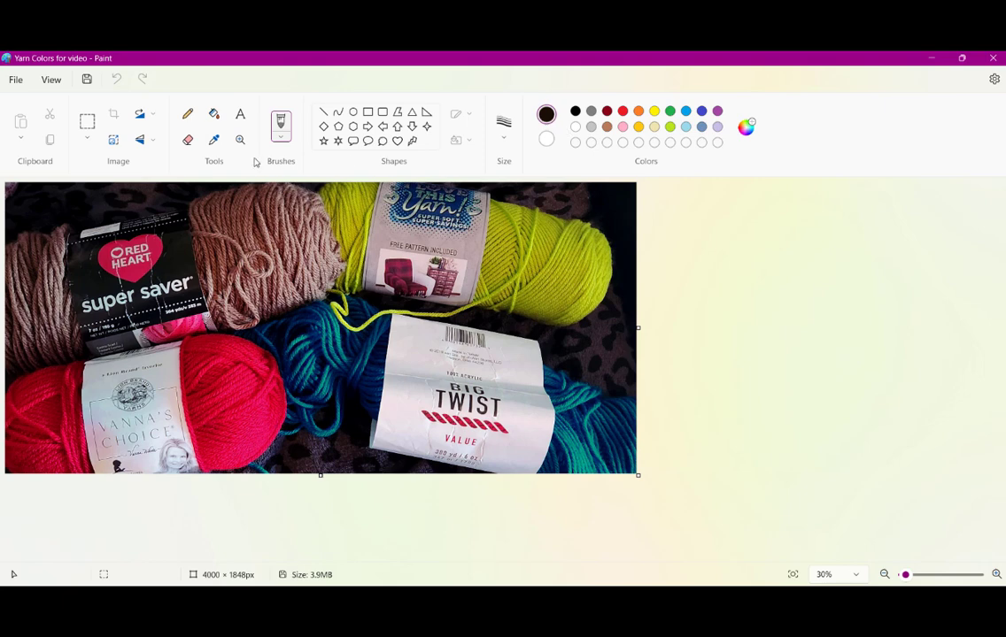
click(213, 140)
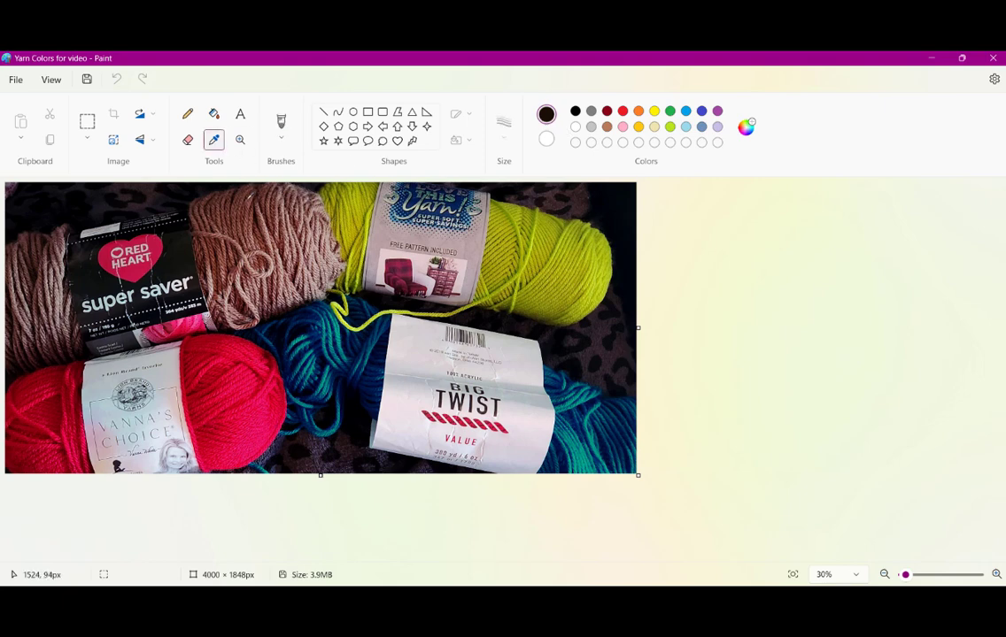
click(225, 215)
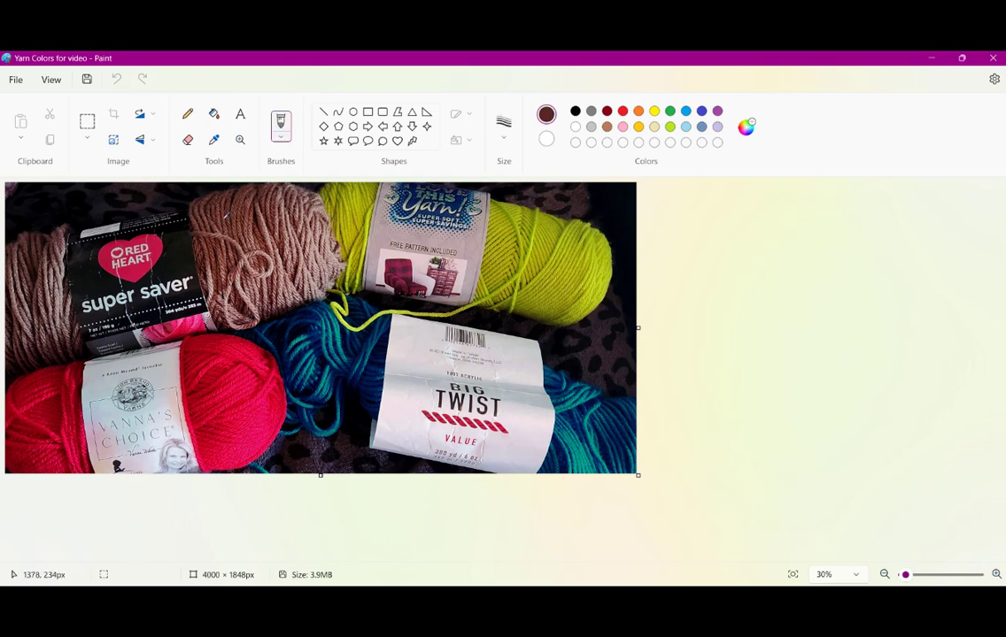
click(213, 139)
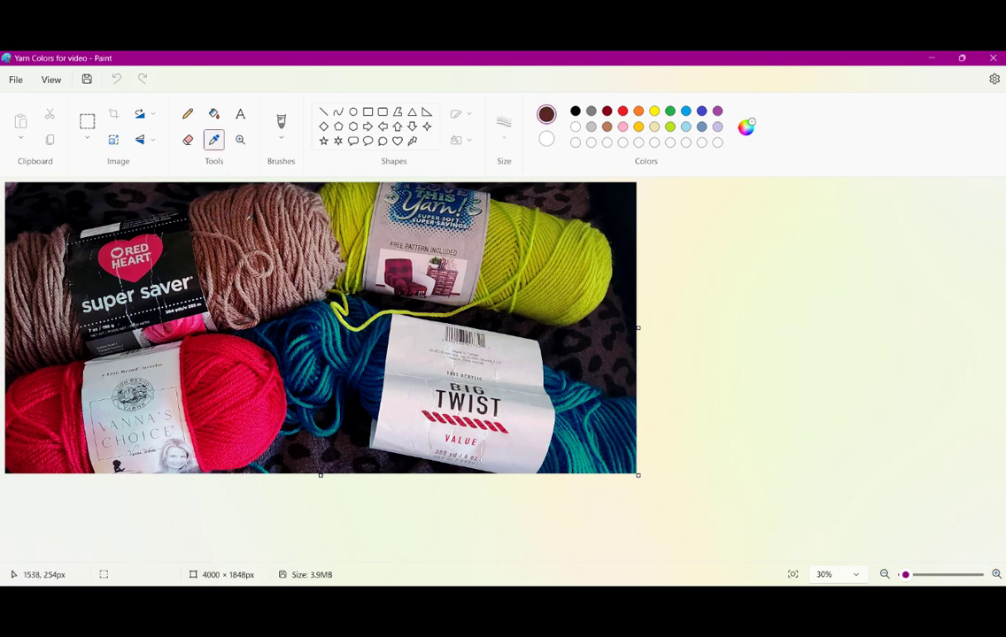
click(246, 221)
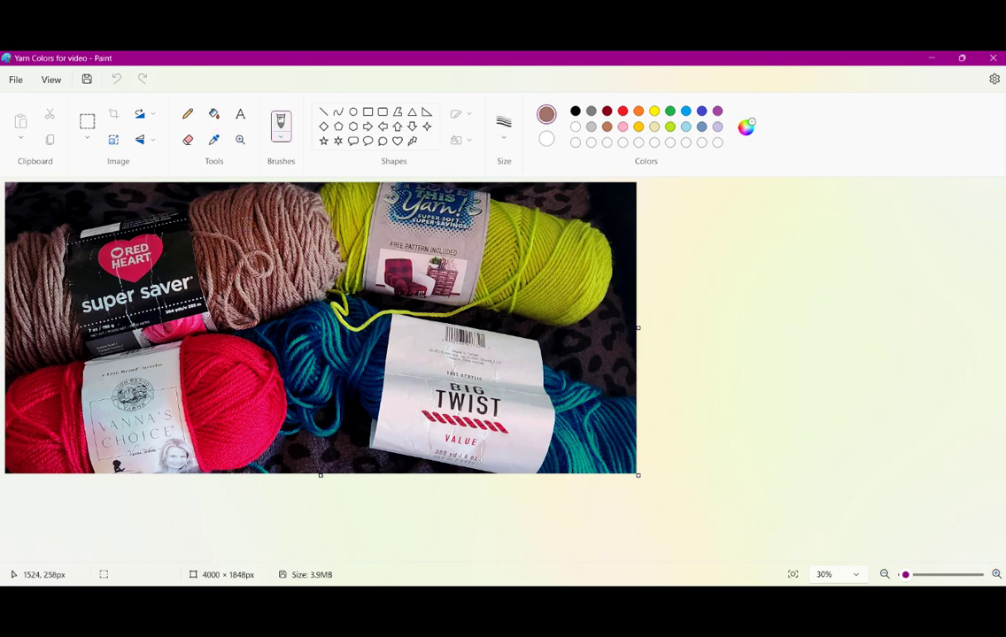
click(213, 139)
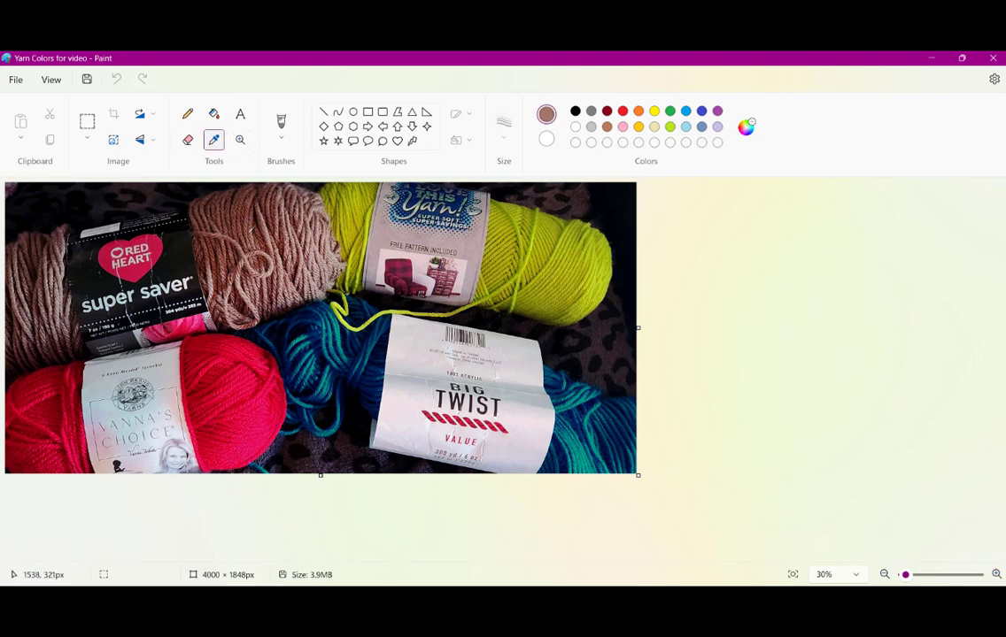
click(248, 233)
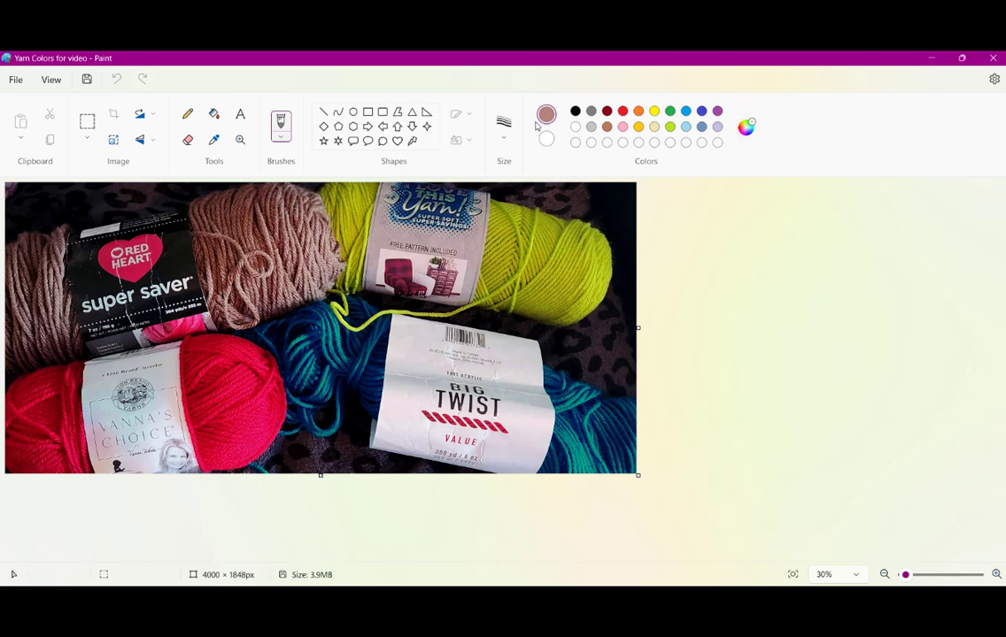
Step: In Edit colors, darken the sampled colour and shift it toward a paler, redder brown
click(746, 129)
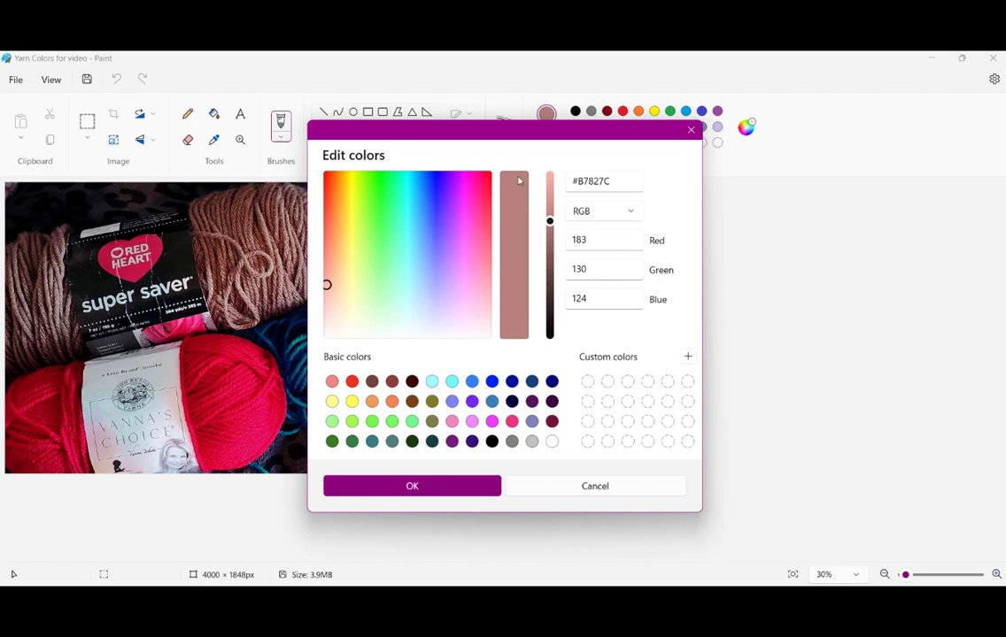
drag(549, 221, 551, 227)
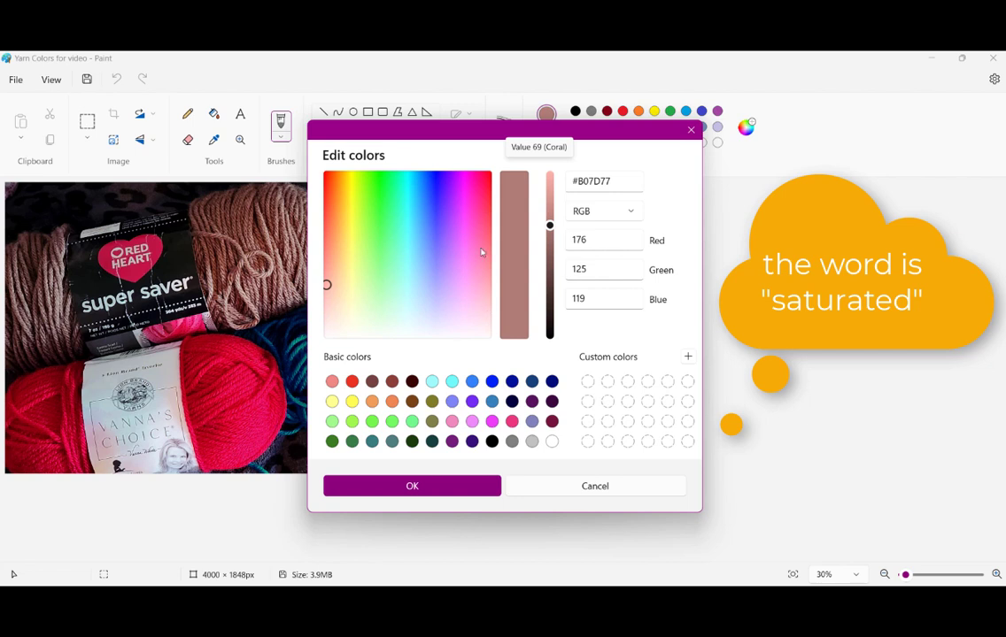
mouse_move(549, 225)
mouse_down()
mouse_move(550, 267)
mouse_move(552, 235)
mouse_up()
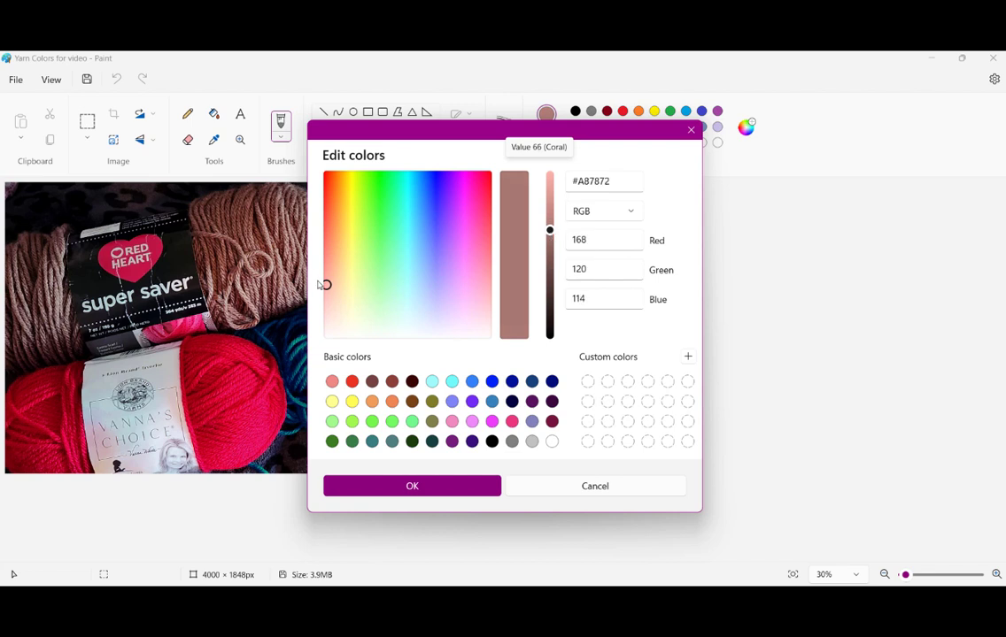
click(328, 287)
mouse_move(328, 286)
mouse_down()
mouse_move(328, 175)
mouse_move(332, 319)
mouse_move(333, 295)
mouse_up()
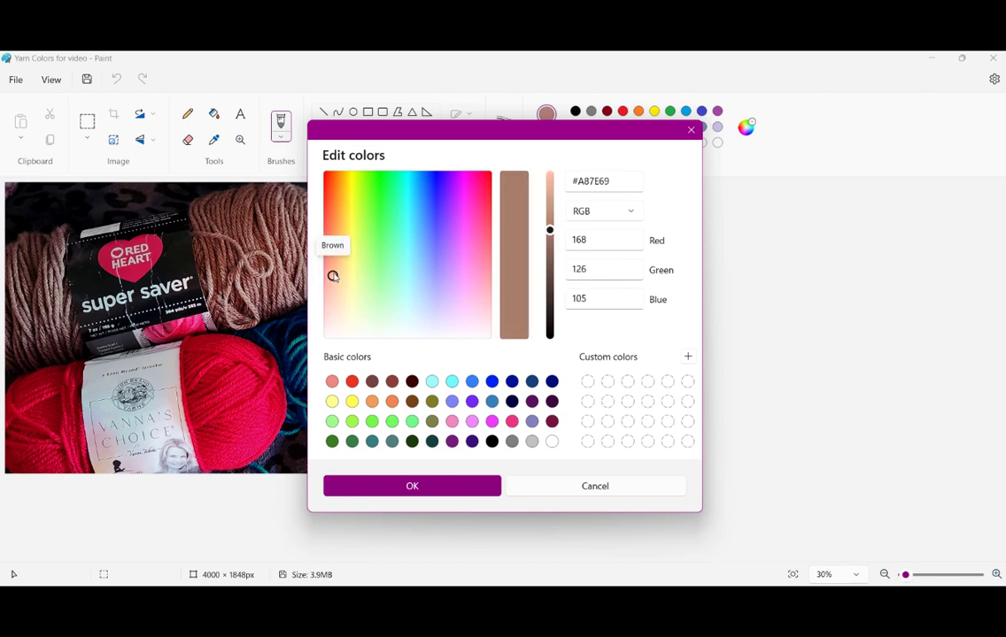
drag(334, 274, 330, 247)
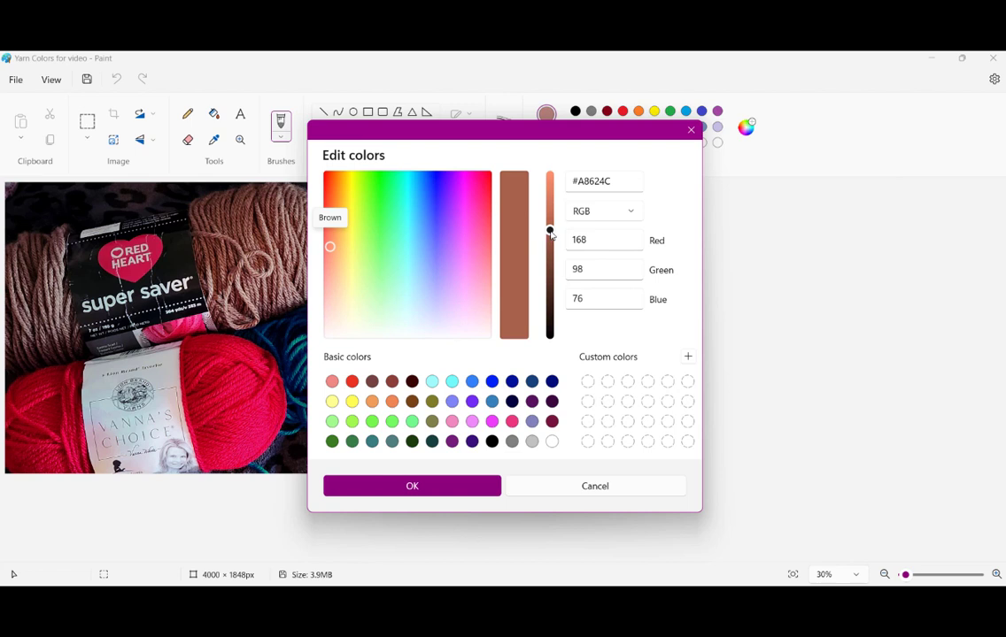
Step: Fine-tune the brown to #A6755D, select its hex code, and open Notepad for colour codes
drag(550, 230, 552, 233)
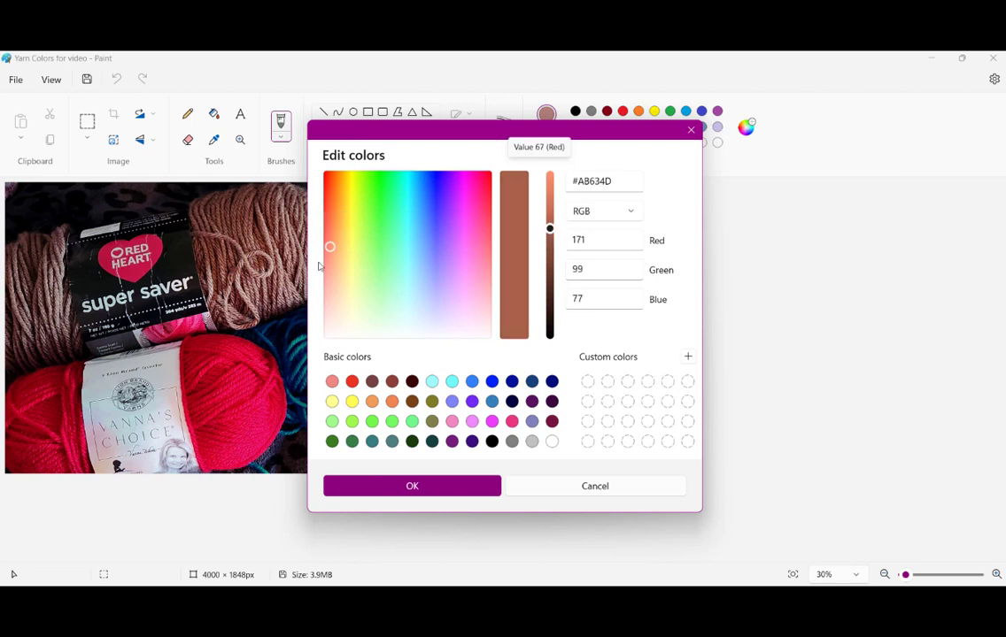
mouse_move(330, 248)
mouse_down()
mouse_move(330, 266)
mouse_move(341, 265)
mouse_move(332, 264)
mouse_up()
drag(548, 229, 551, 237)
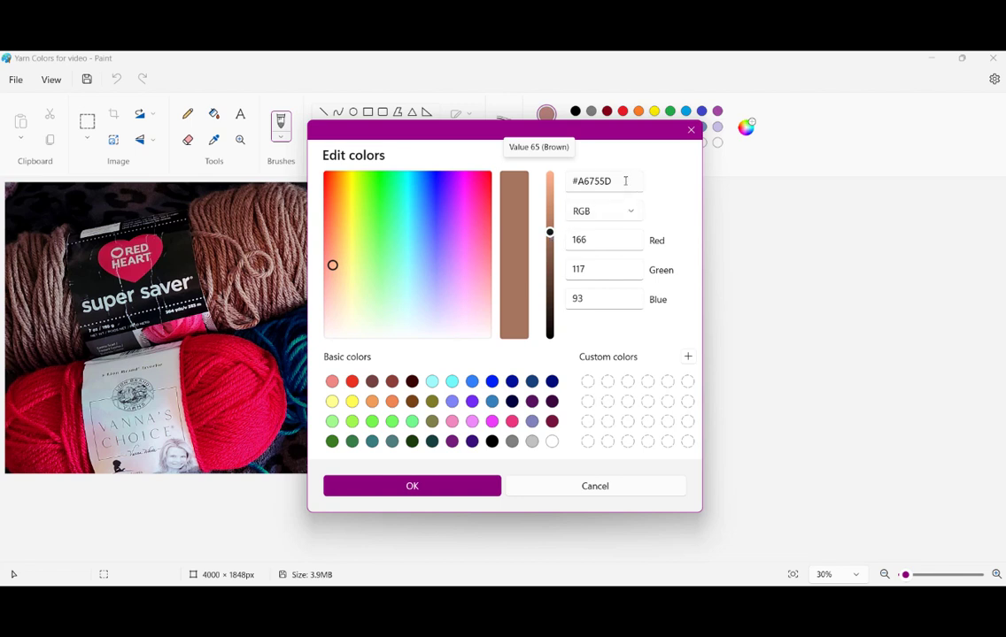
drag(625, 181, 563, 179)
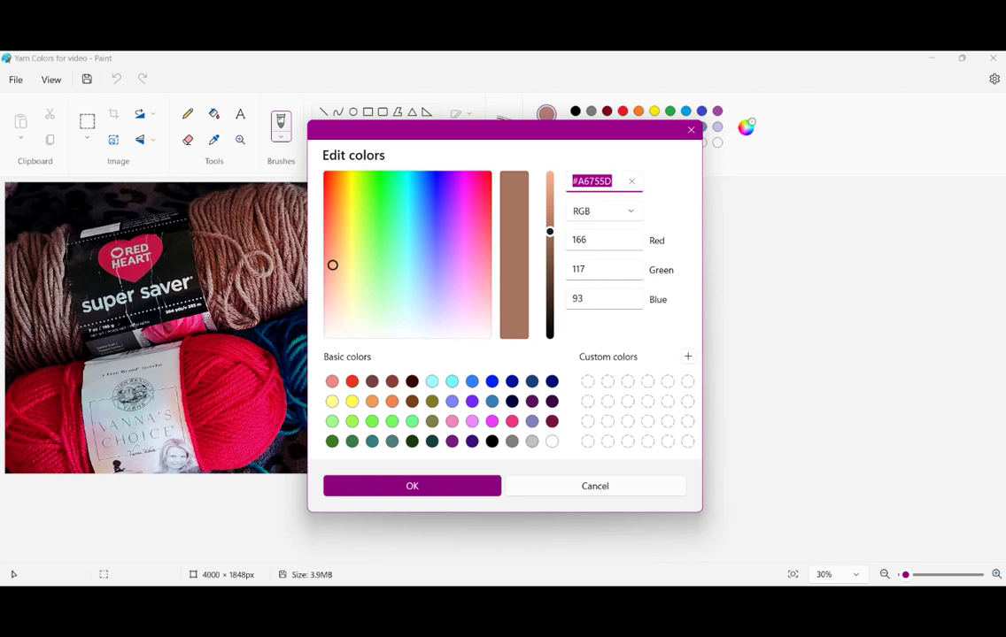
drag(632, 212, 741, 216)
Step: Type 'Brown = #A6755D' in Notepad, followed by 'Red =', 'Teal =' and 'Green =' entries
text(Brown = )
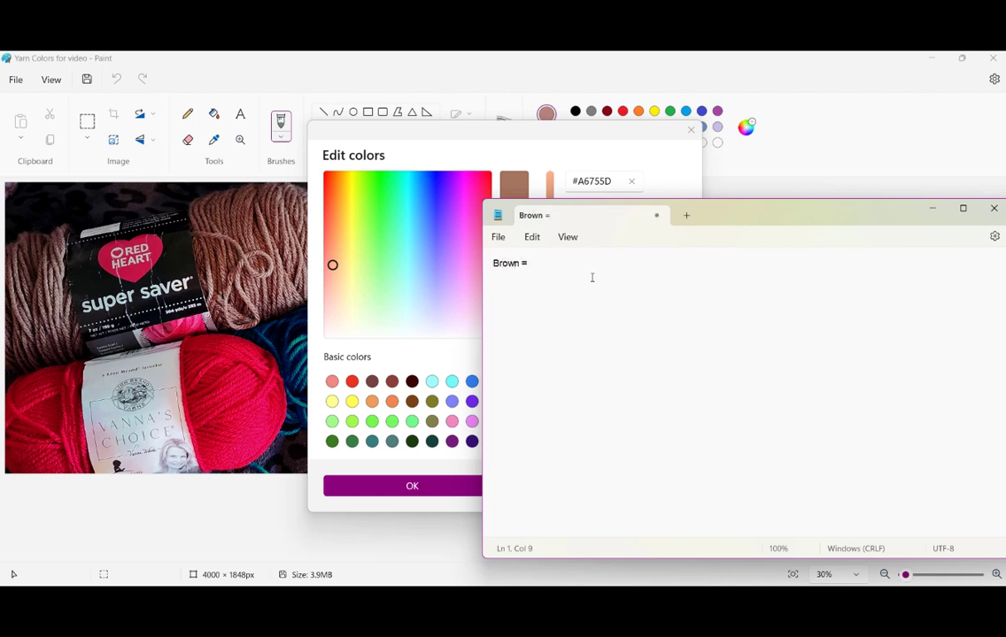
text(A6755)
text(D)
text(#)
key(Return)
text(Red)
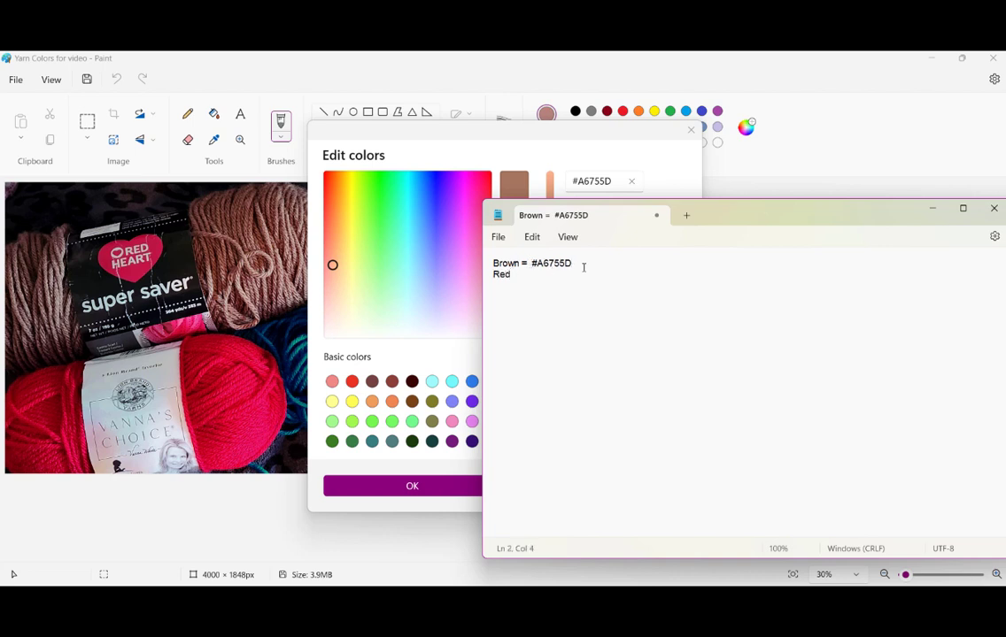
text( =  Teal =  Green =)
Step: Sample the green yarn and brighten it to lime green #CCE02C in Edit colors
click(933, 210)
click(691, 130)
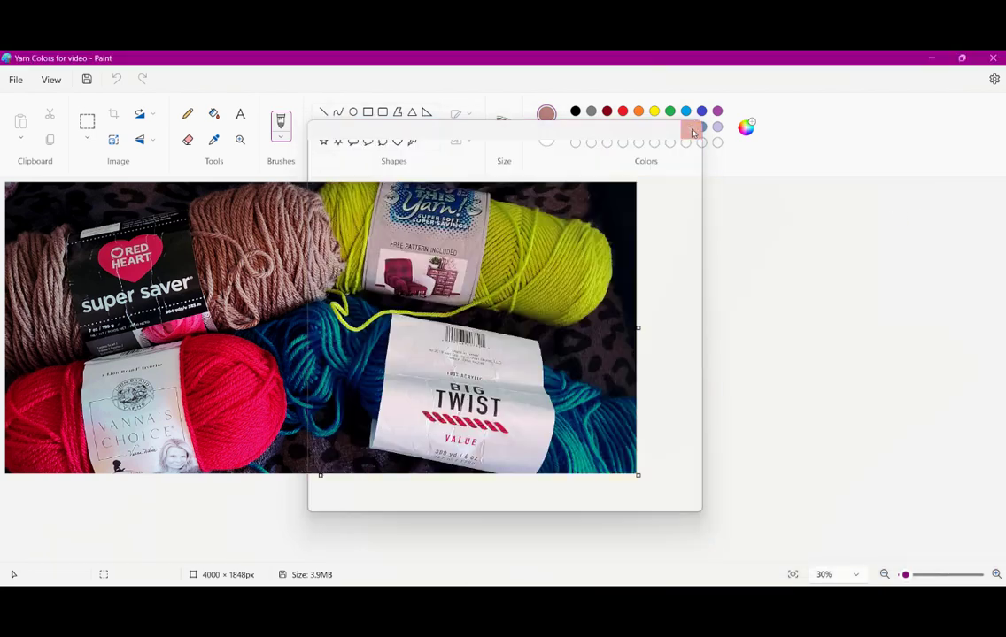
click(214, 139)
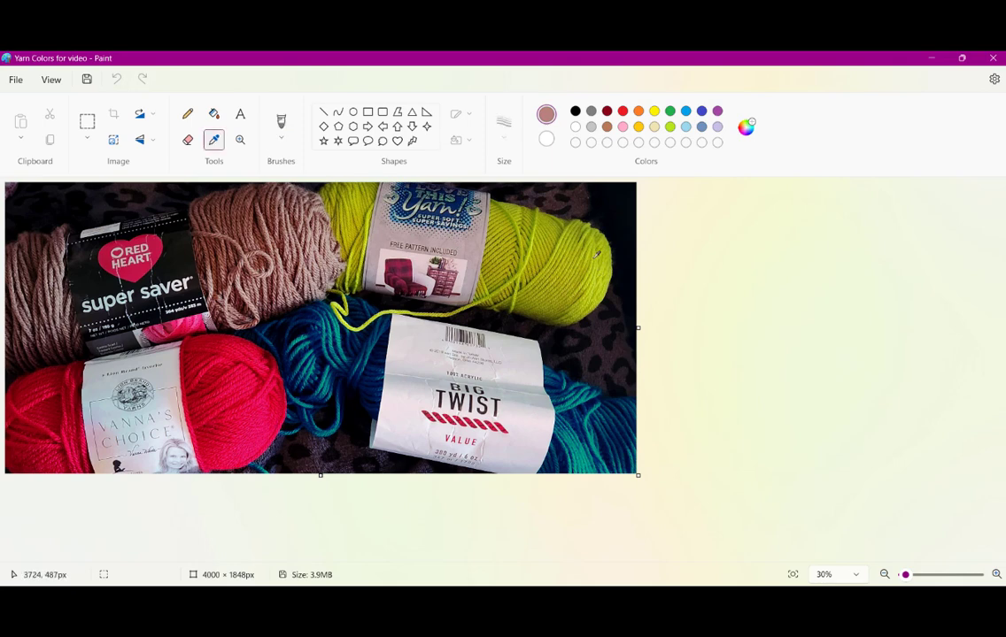
click(595, 262)
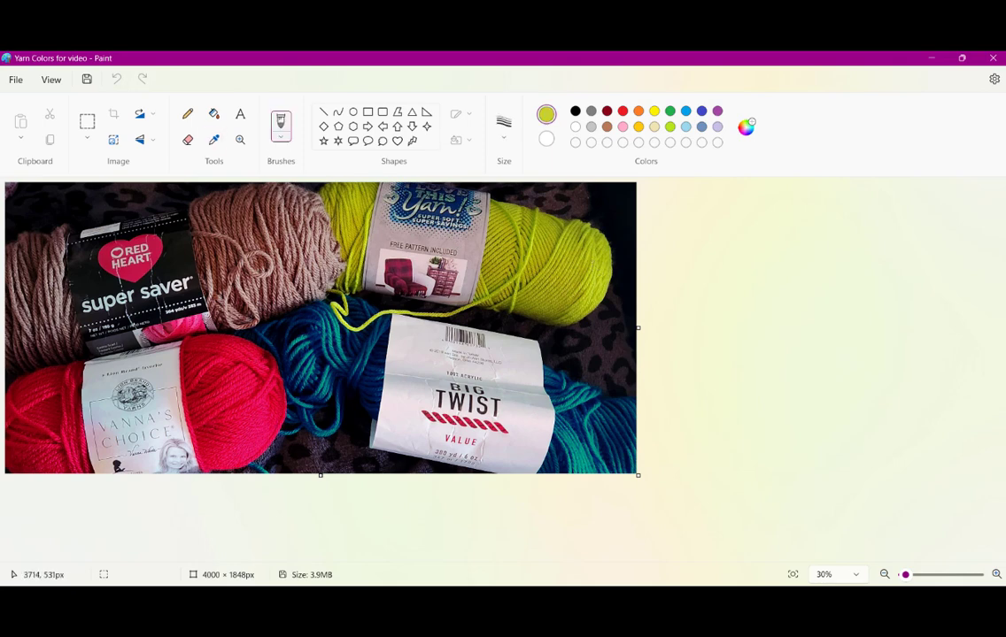
click(747, 127)
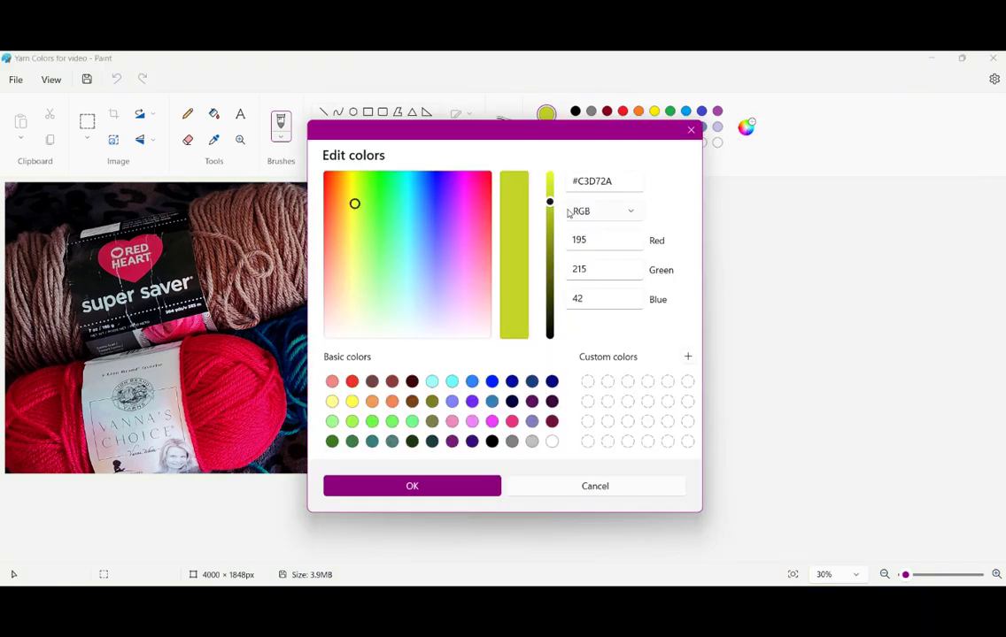
drag(550, 202, 550, 199)
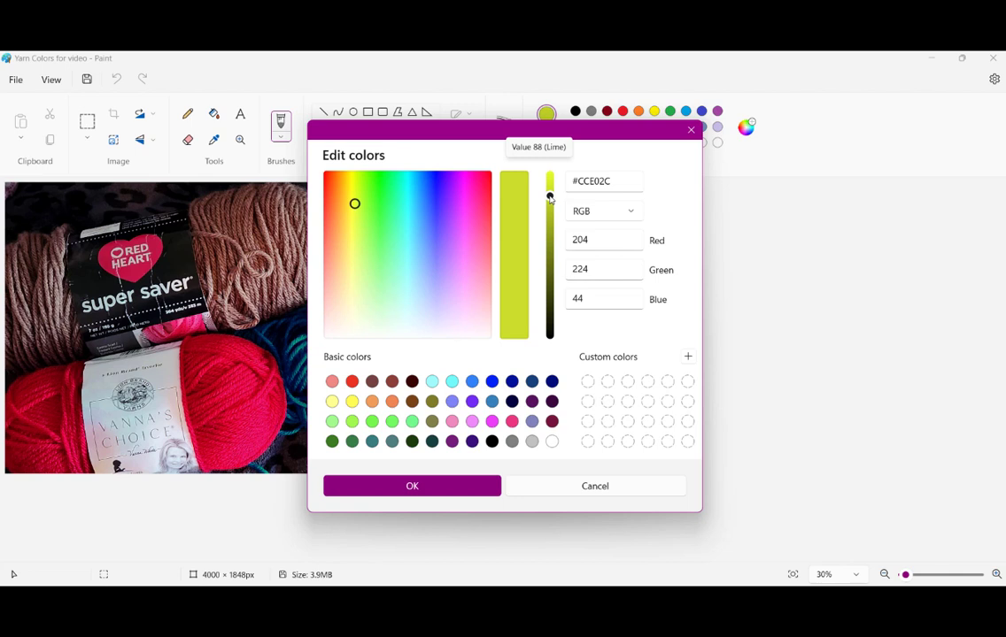
drag(550, 199, 550, 200)
drag(610, 181, 554, 182)
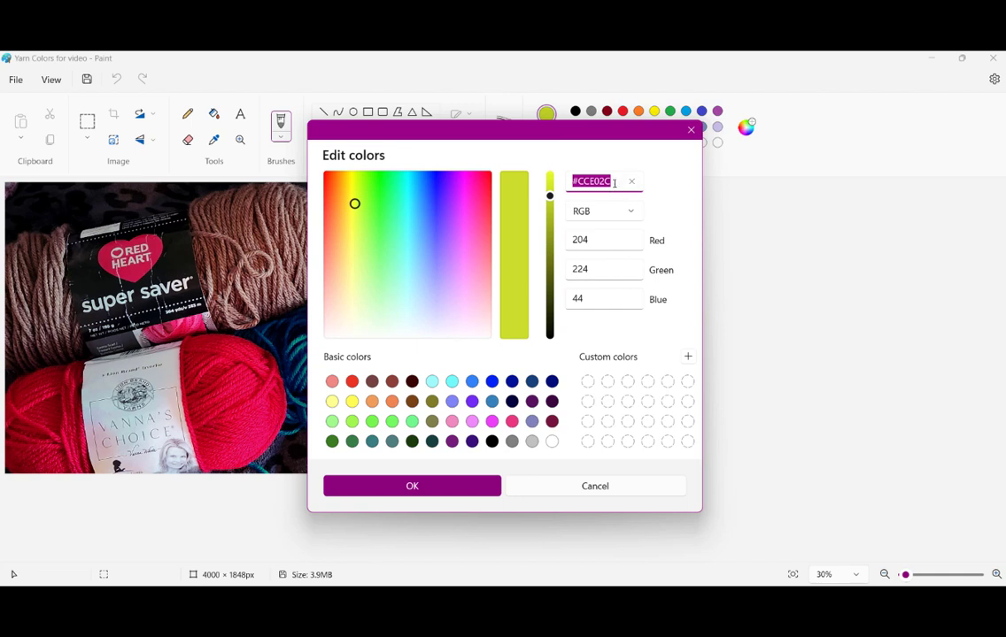
Step: Paste #CCE02C after 'Green =' in Notepad and add the green to the custom colours
click(613, 180)
drag(605, 181, 572, 181)
key(ctrl+c)
key(alt+Tab)
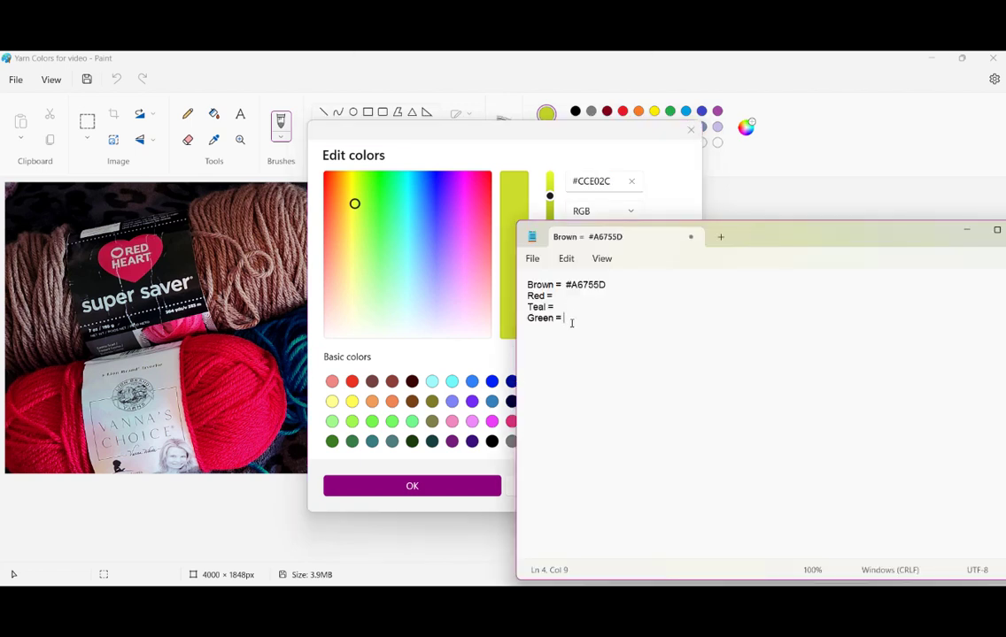
key(ctrl+v)
click(564, 318)
click(409, 487)
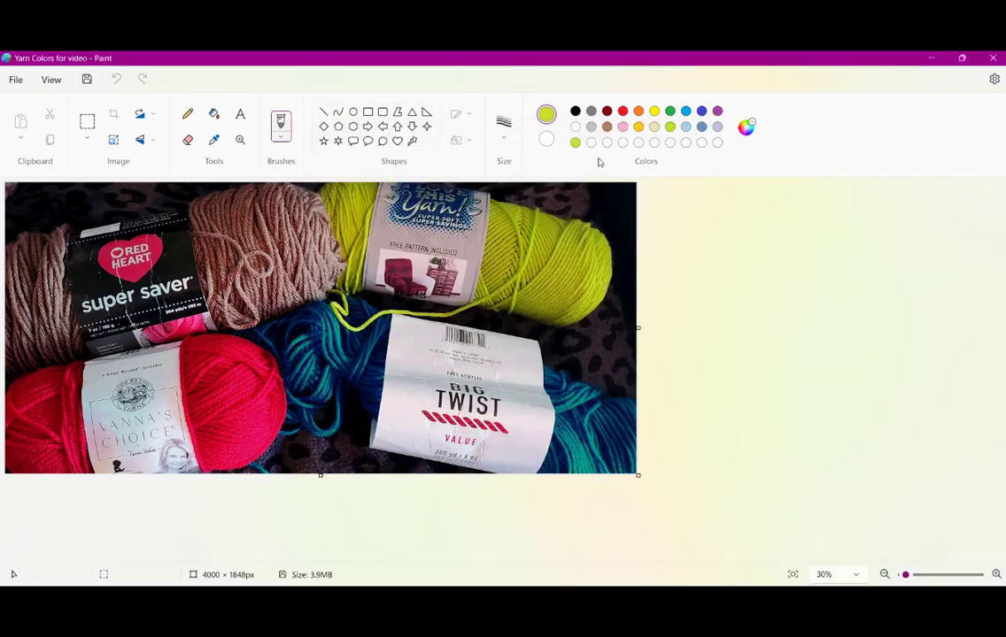
Step: Sample the red yarn and brighten it to #D1161E in Edit colors
click(213, 141)
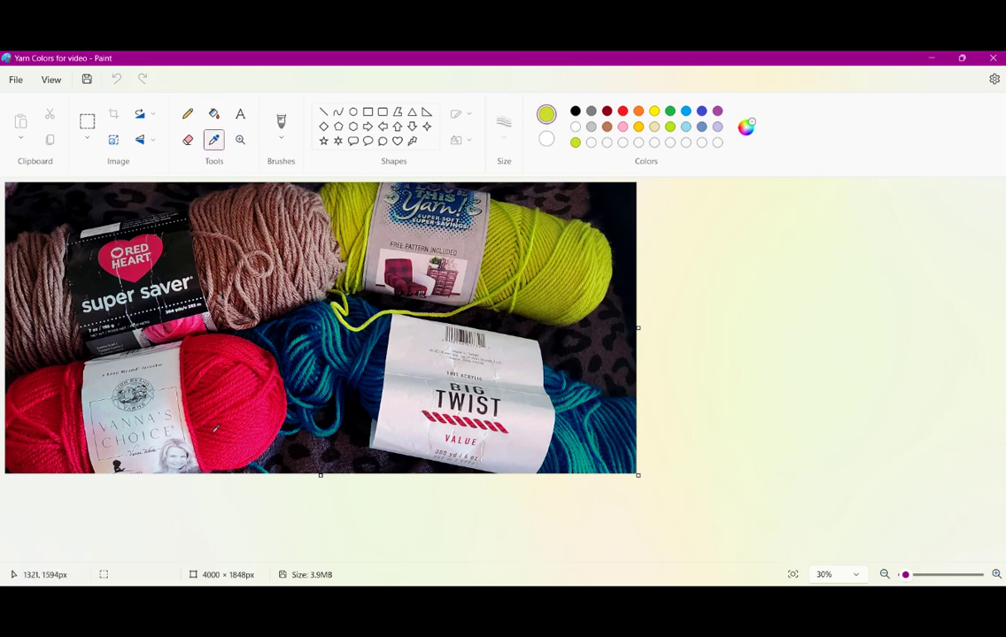
click(211, 427)
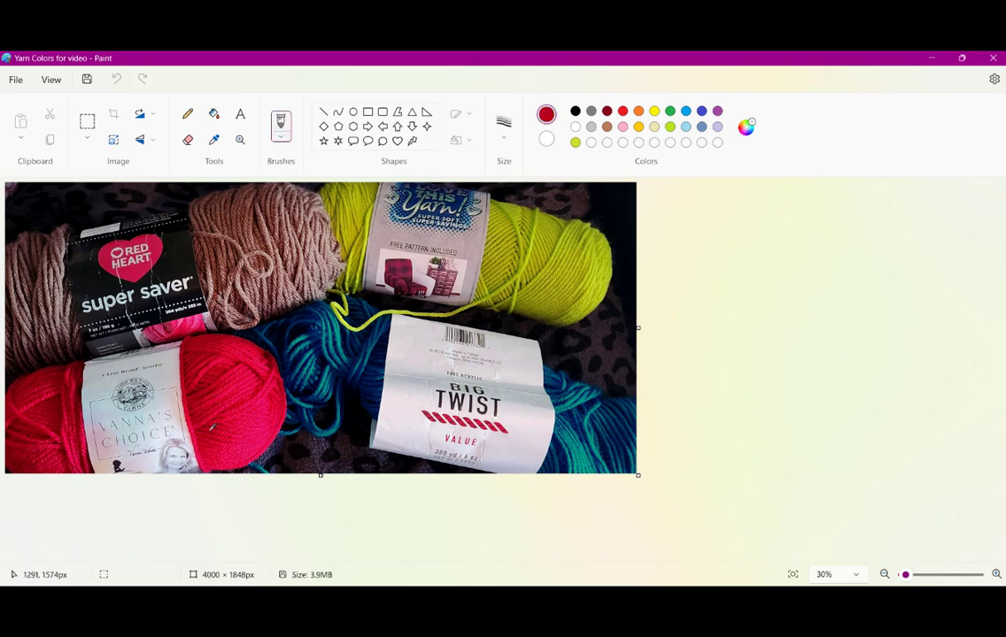
click(746, 127)
drag(550, 223, 490, 187)
drag(550, 213, 549, 210)
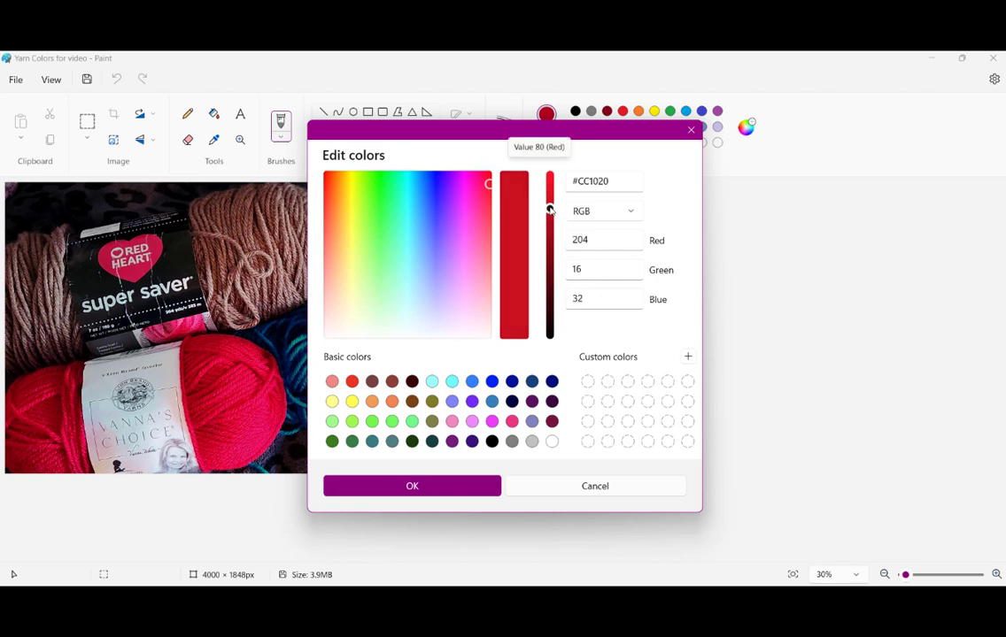
click(489, 188)
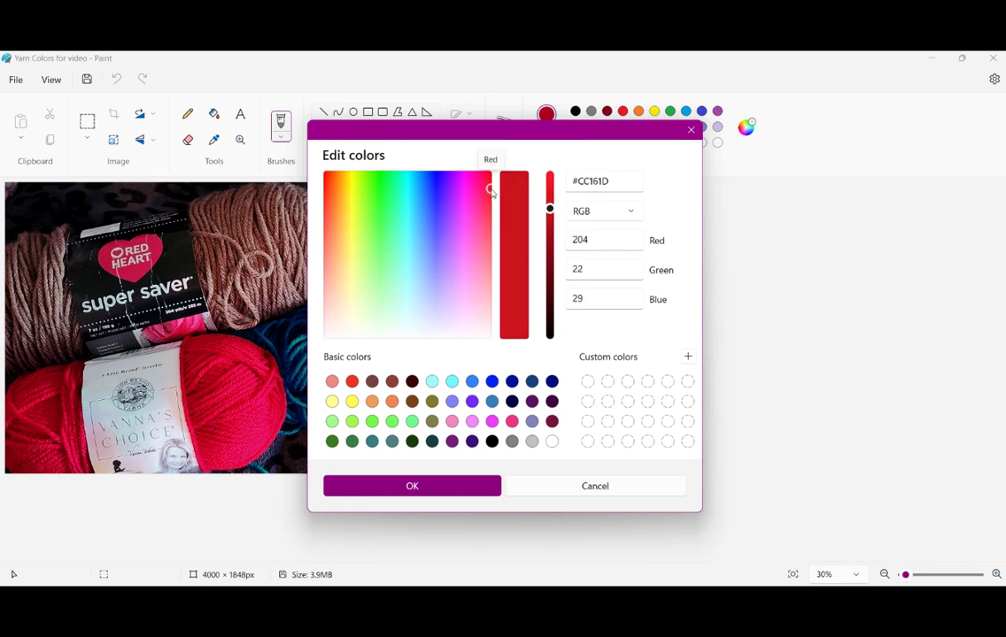
click(550, 207)
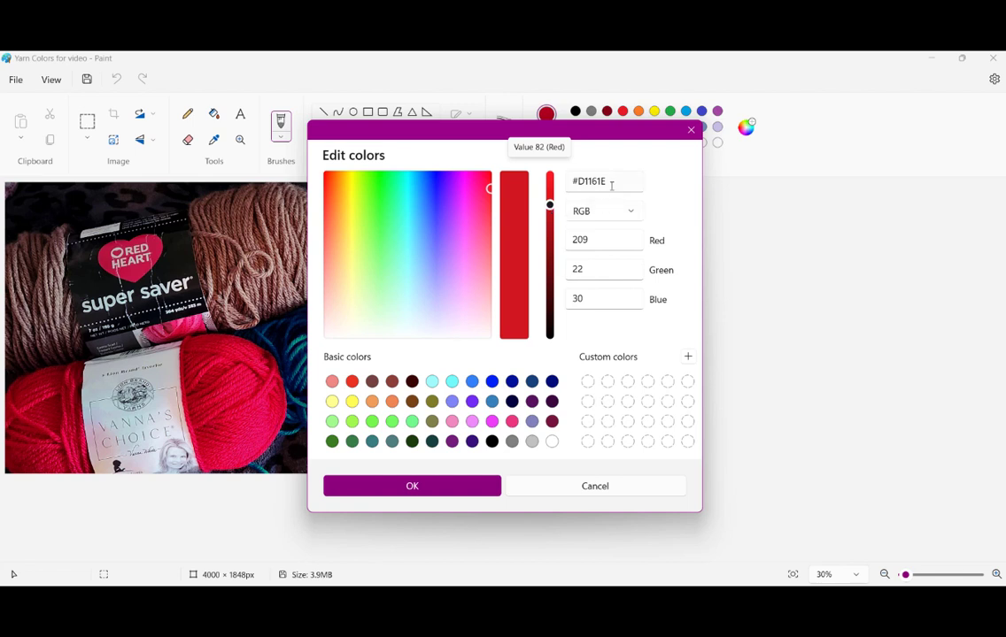
Step: Copy the #D1161E hex code into Notepad after 'Red ='
drag(609, 180, 557, 179)
key(ctrl+c)
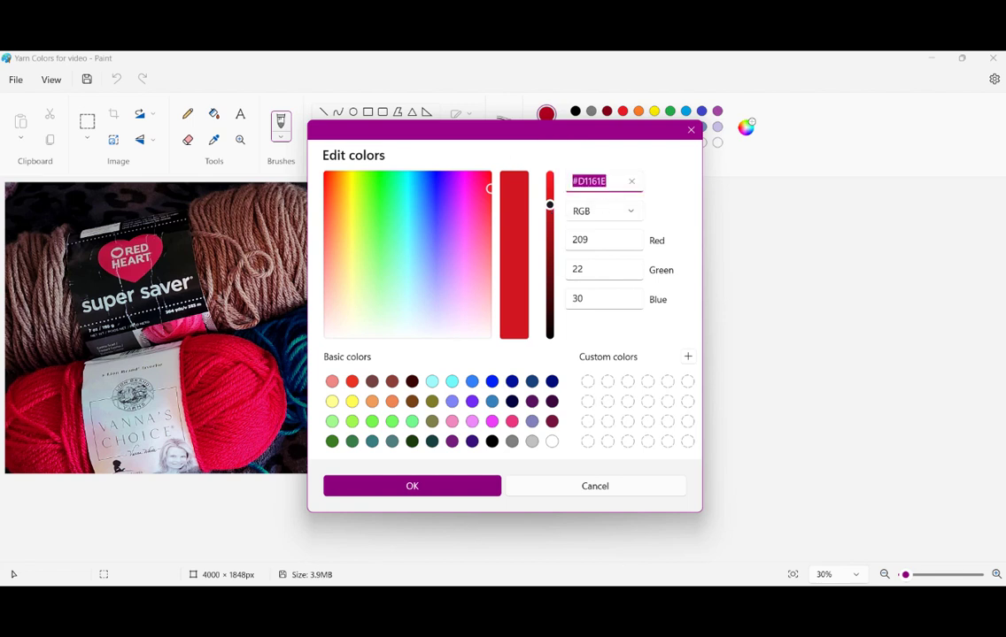
key(alt+Tab)
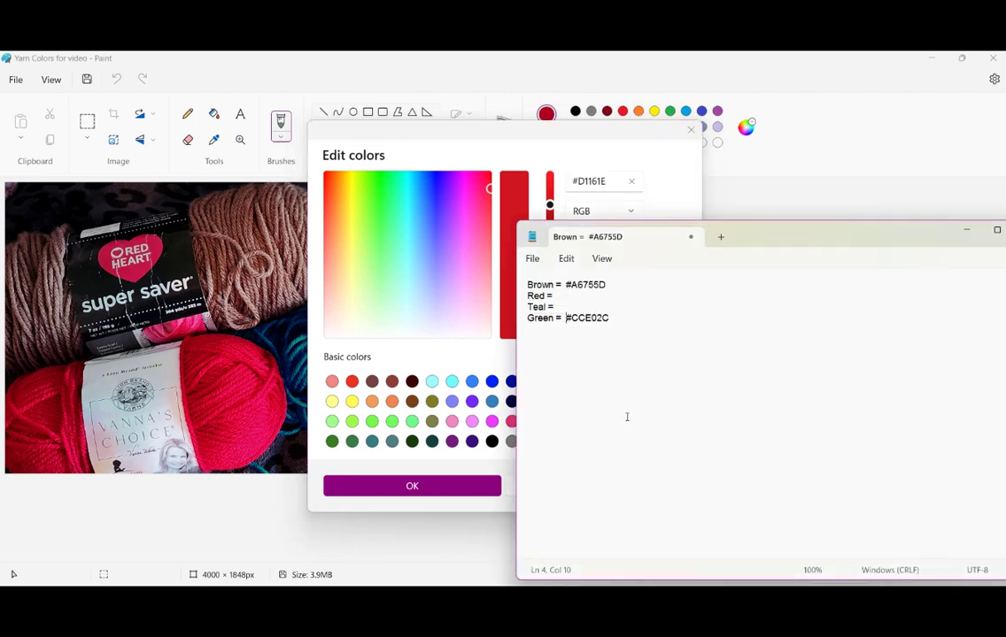
click(566, 297)
key(ctrl+v)
Step: Save the red as a custom swatch, then sample the blue yarn into the colour editor
click(412, 486)
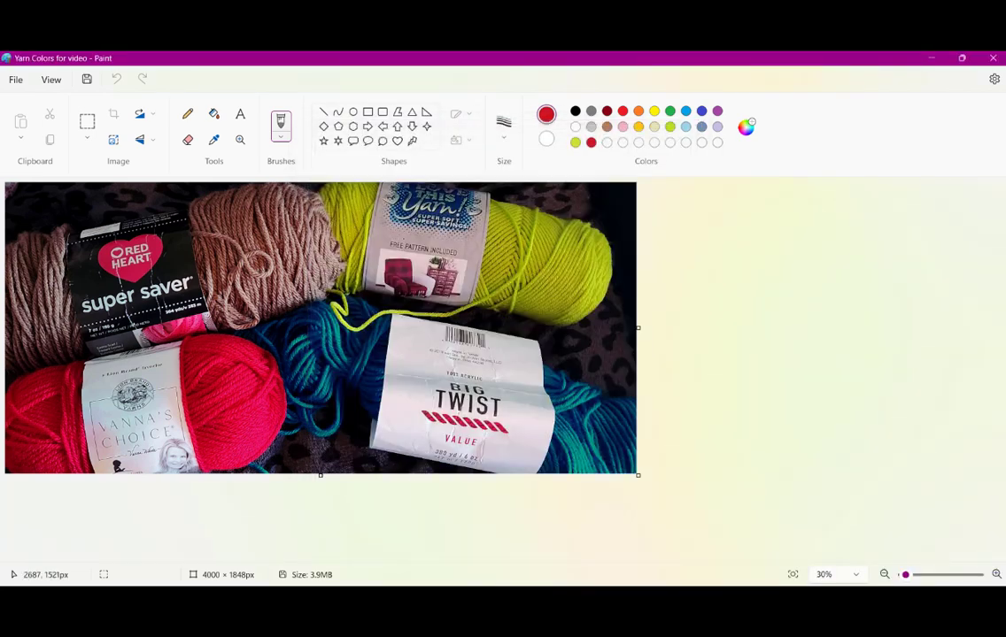
click(213, 139)
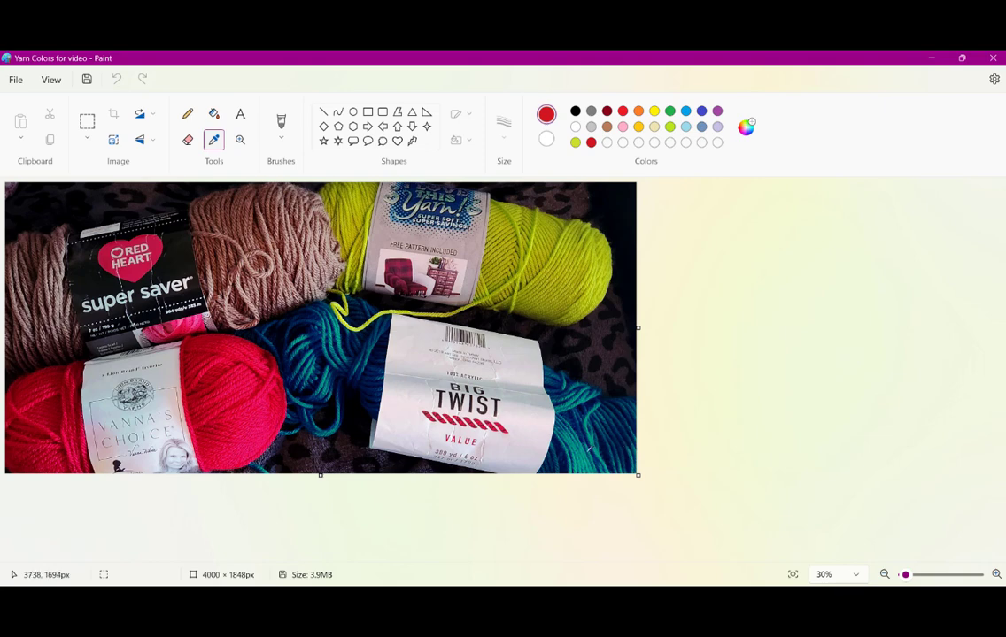
click(580, 432)
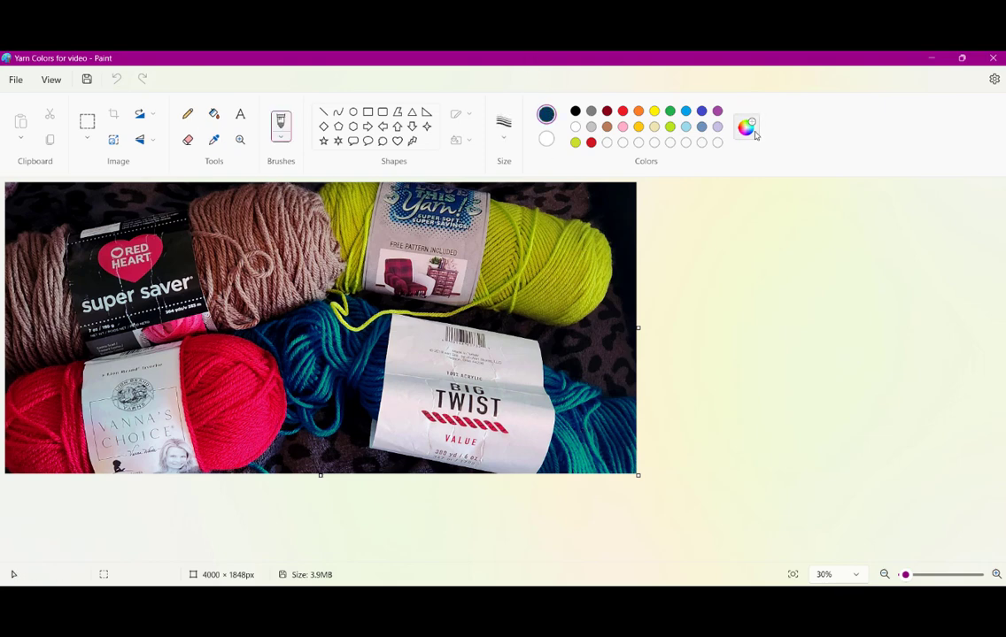
click(547, 115)
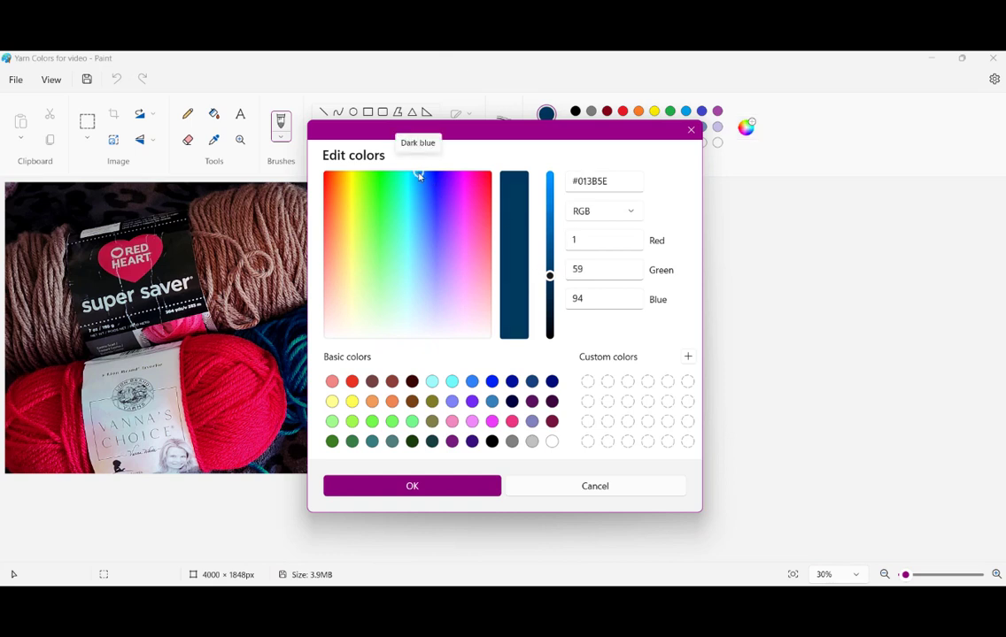
Step: Shift the blue to dark teal #006885 and paste its hex after 'Teal =' in Notepad
drag(418, 172, 413, 173)
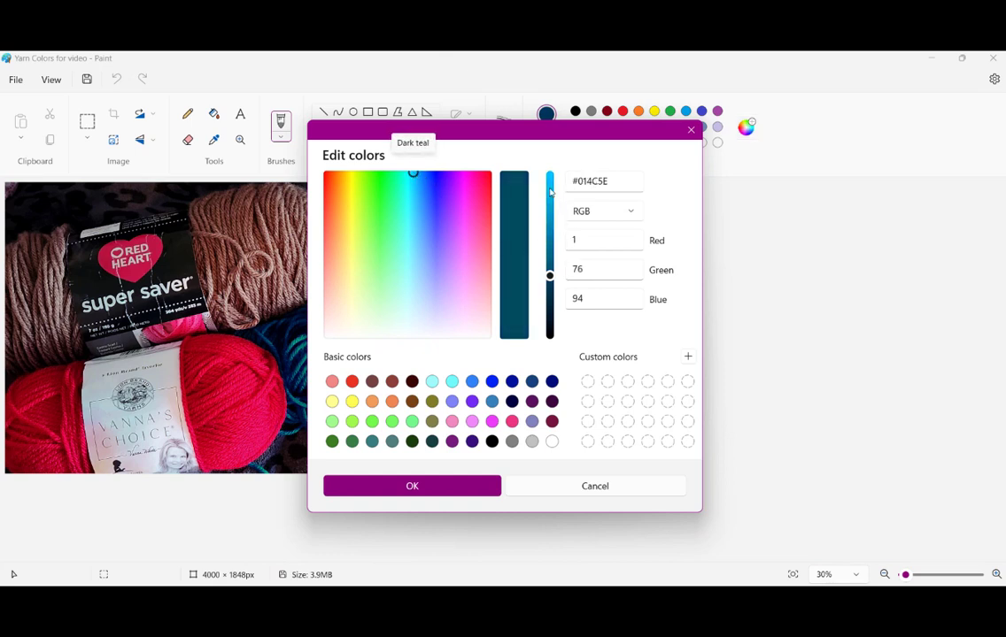
drag(550, 275, 554, 255)
click(415, 175)
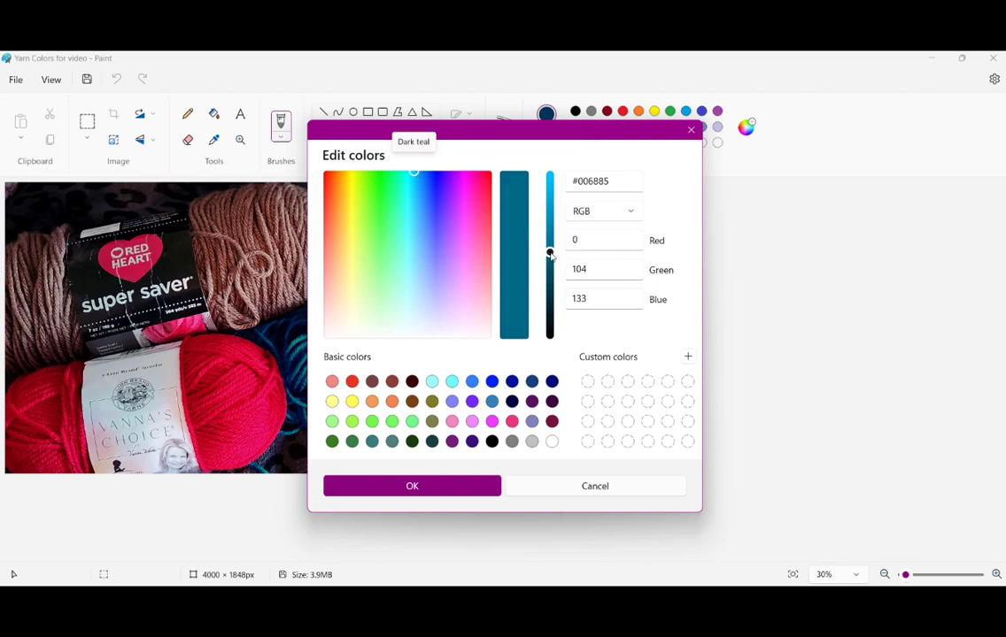
click(613, 182)
key(ctrl+c)
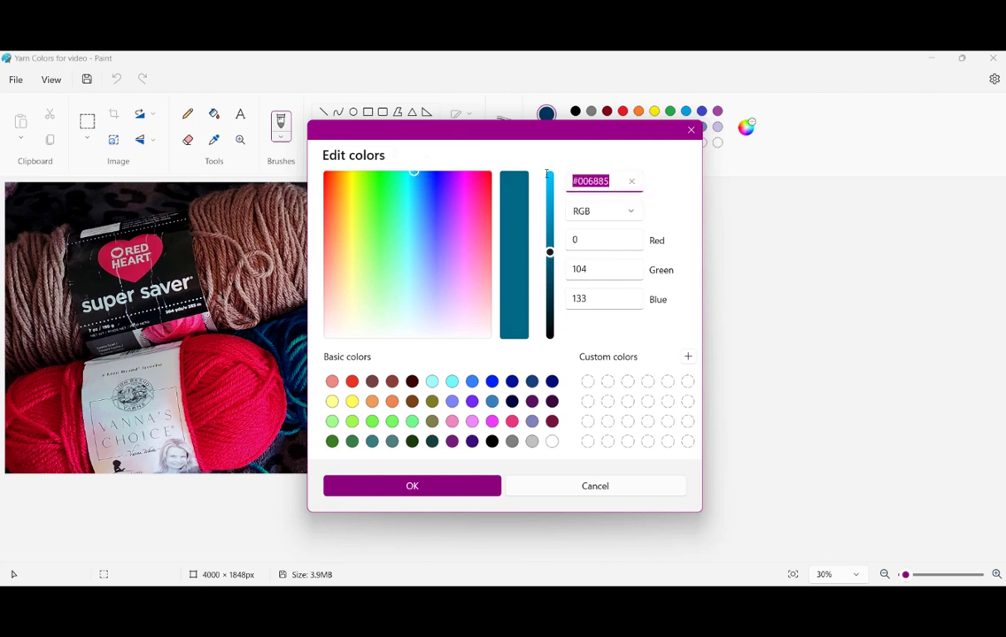
key(alt+Tab)
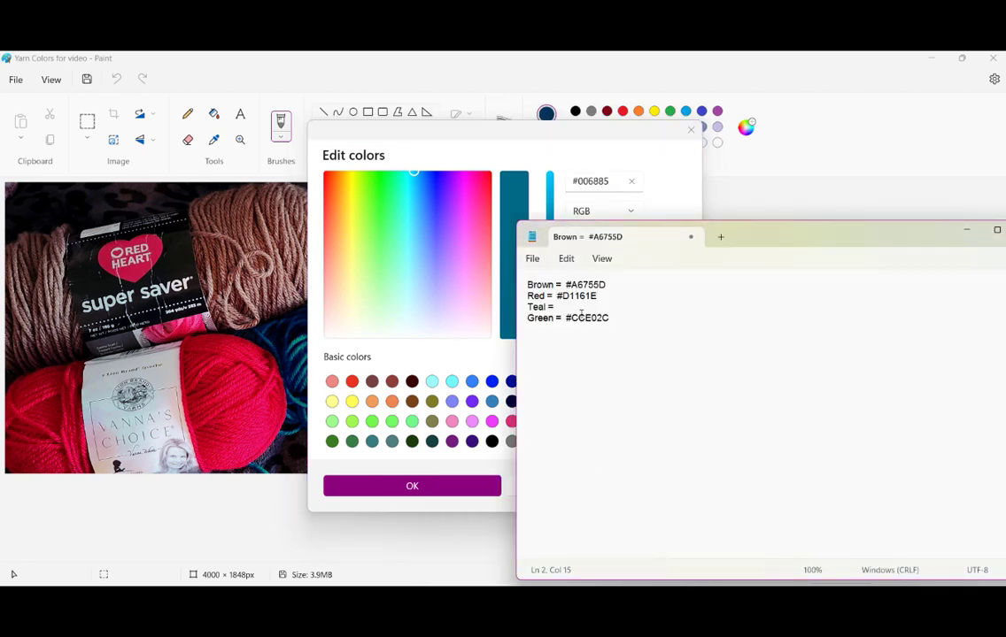
key(ctrl+v)
Step: Save the teal as a custom colour and open the Poison Apple gif from the Desktop
click(404, 486)
key(ctrl+o)
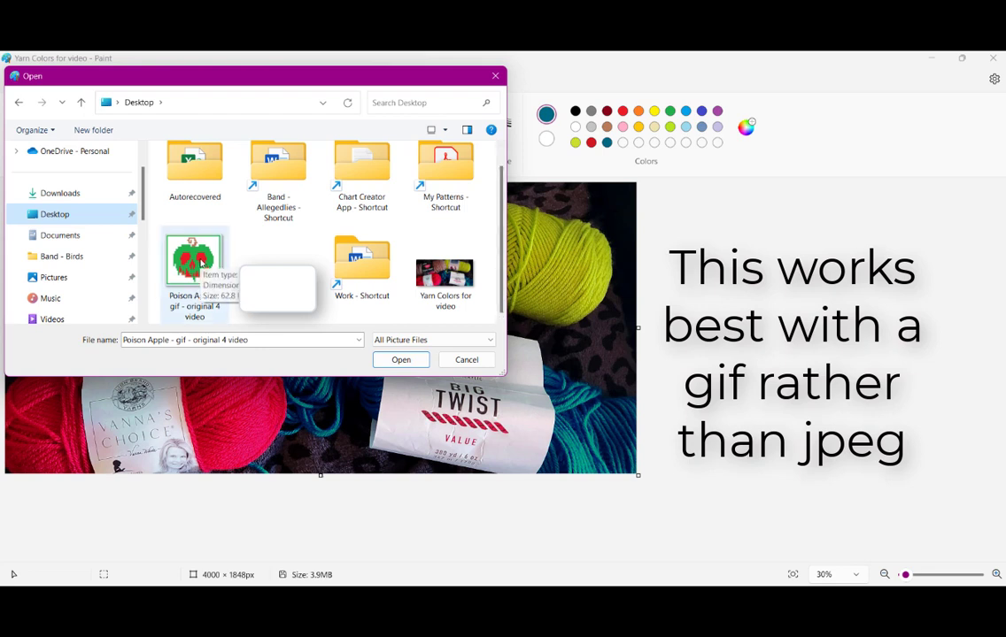
click(202, 264)
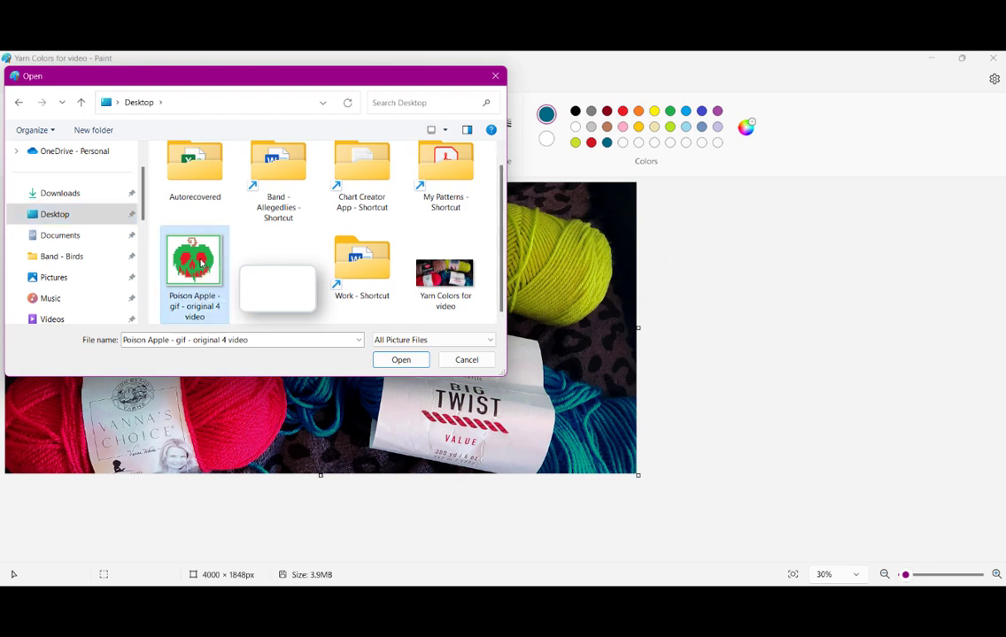
click(401, 360)
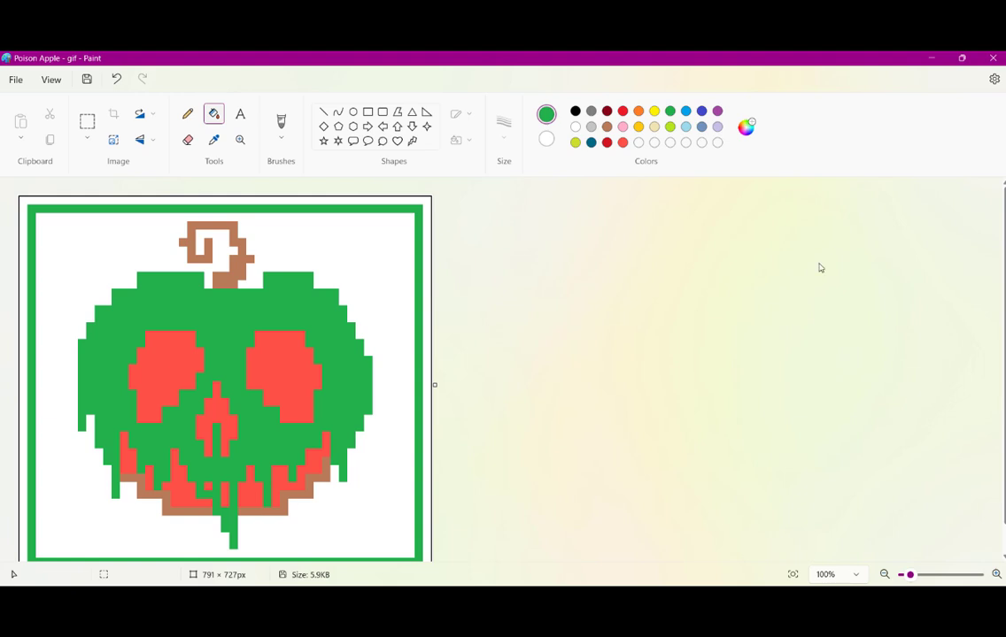
Step: Make red #D1161E the drawing colour by pasting its hex code in Edit colors
scroll(225, 372, down, 1)
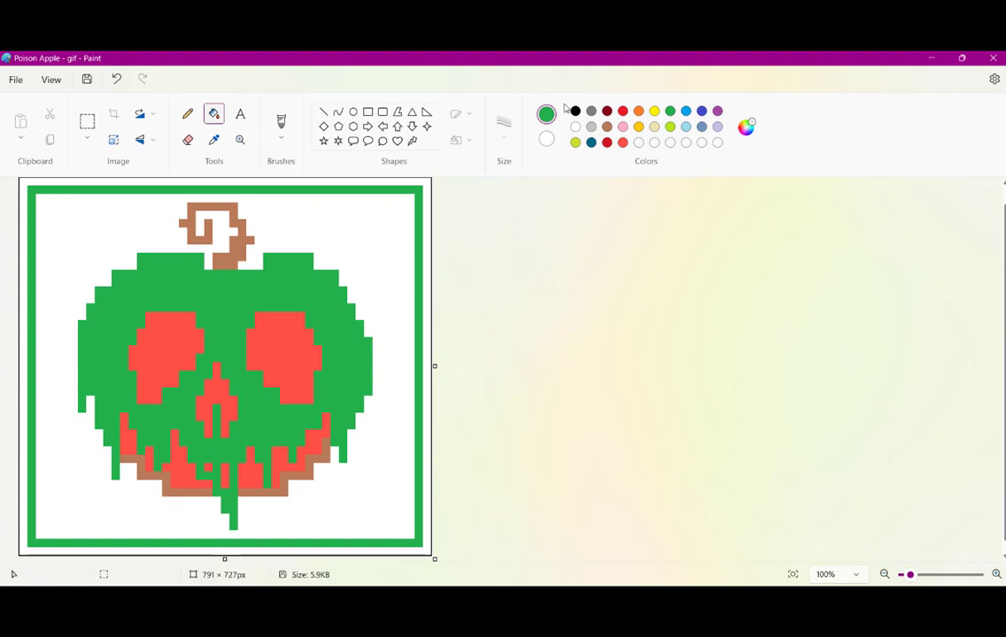
key(alt+Tab)
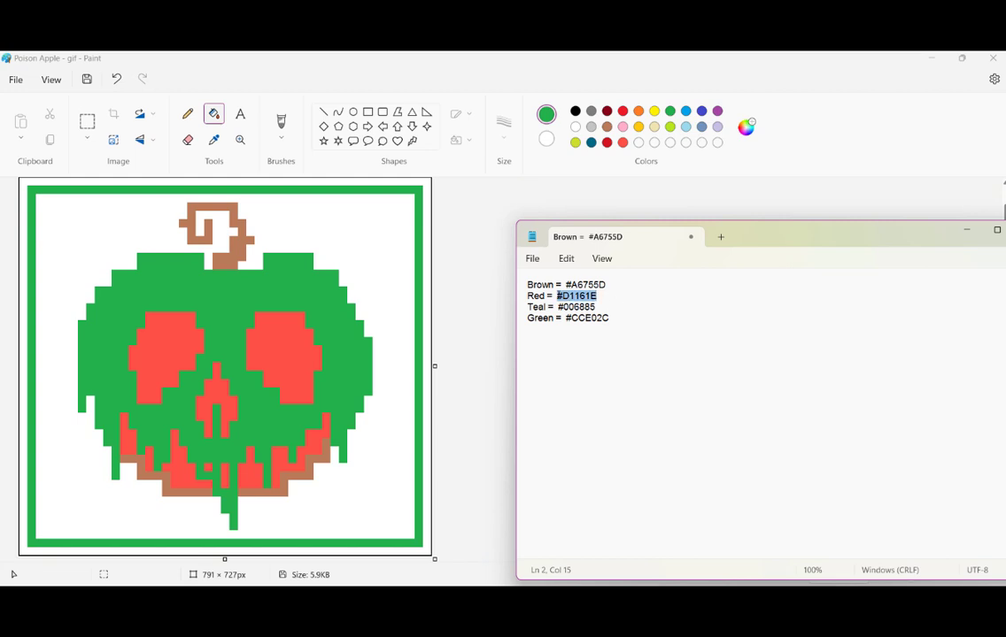
click(746, 133)
drag(611, 180, 561, 178)
text(#D1161E)
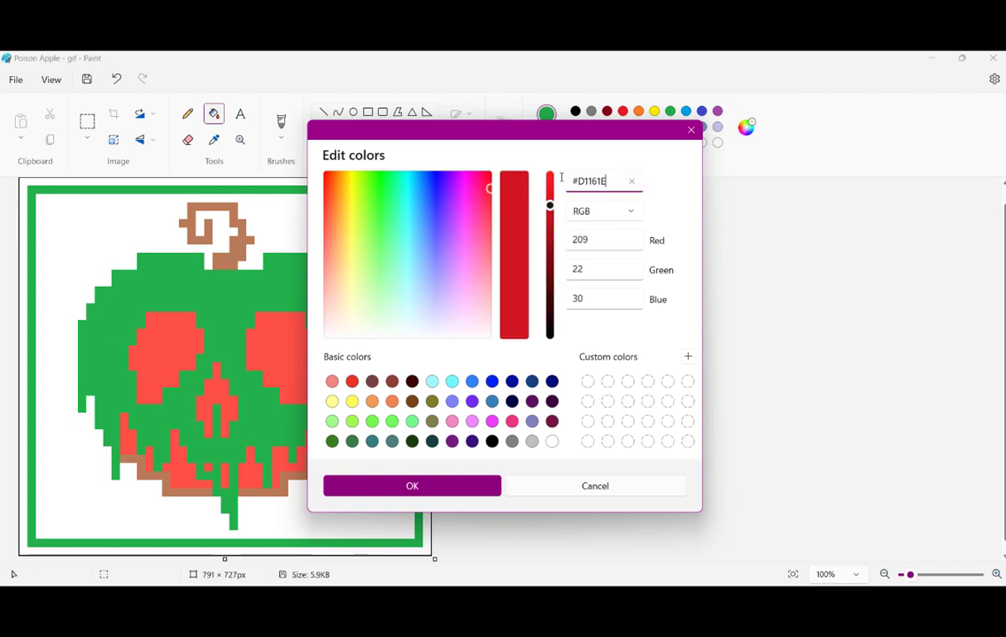
click(441, 483)
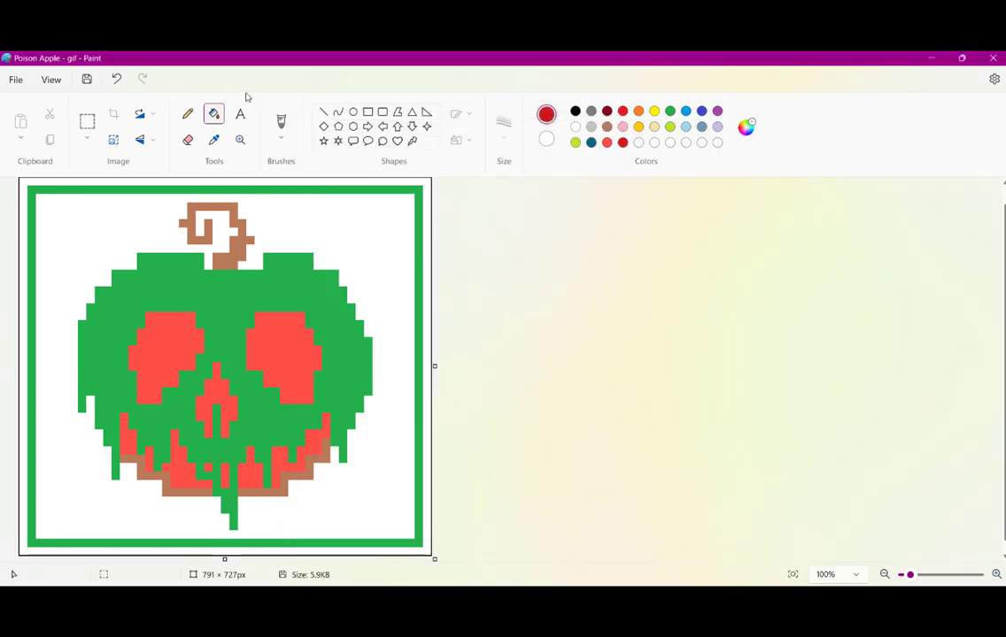
Step: Fill the skull's eyes, nose and all salmon drips red, undoing an accidental whole-apple fill
click(284, 326)
click(165, 335)
click(219, 388)
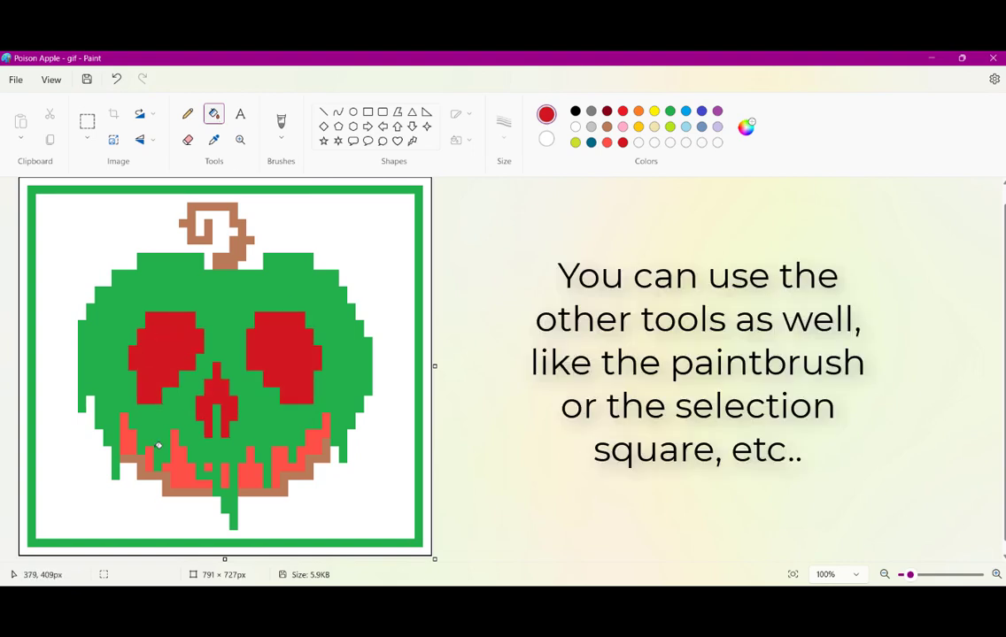
click(130, 436)
click(148, 456)
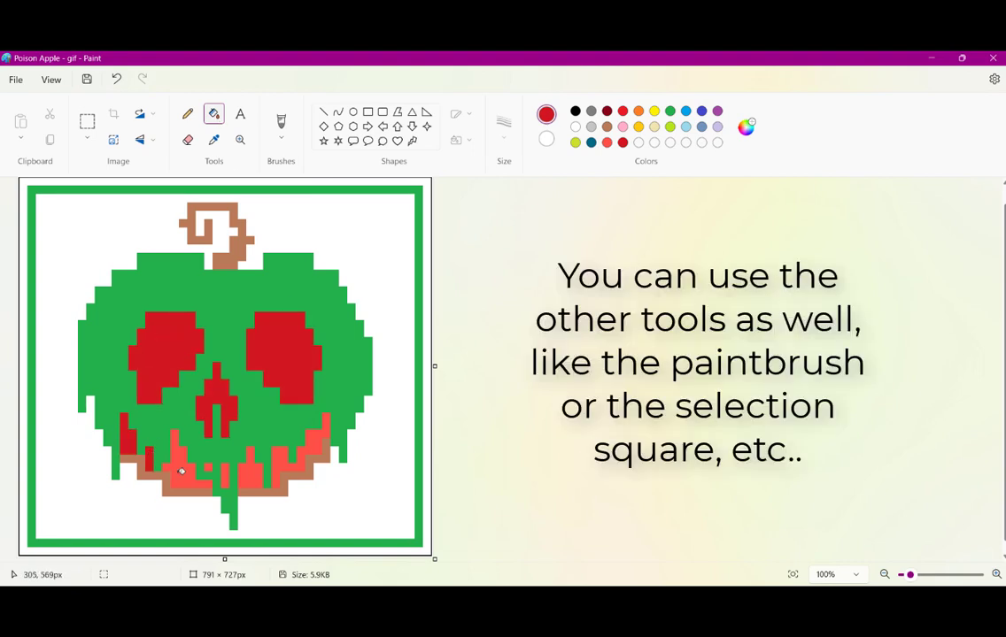
click(183, 469)
click(244, 469)
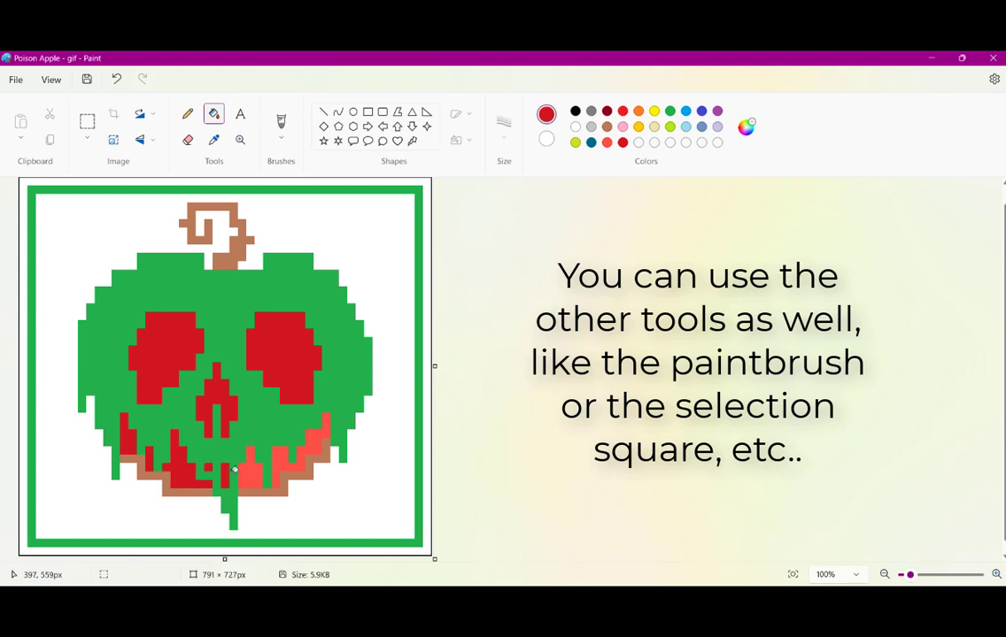
click(266, 430)
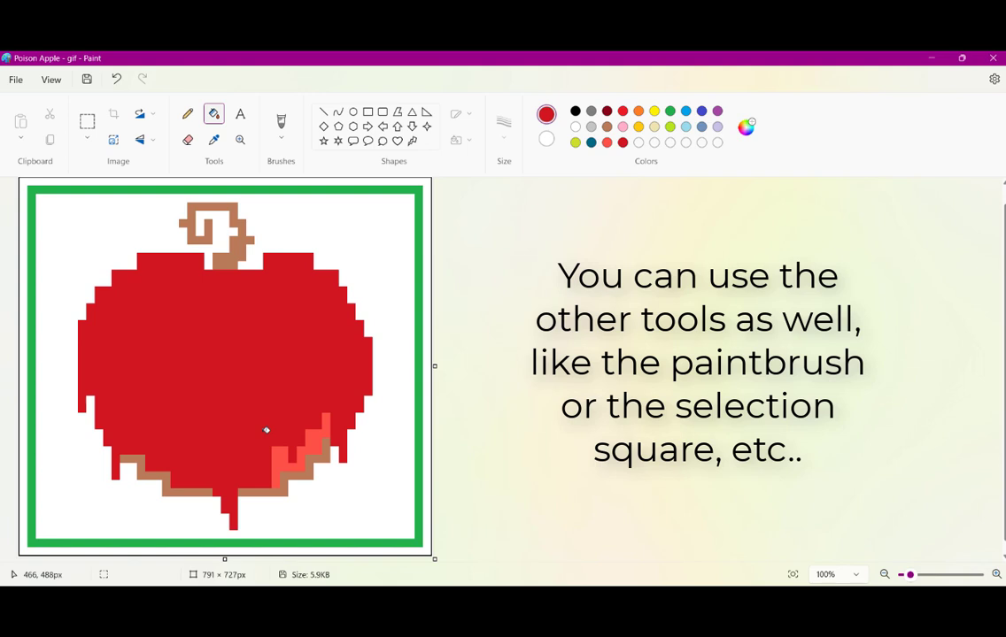
key(ctrl+z)
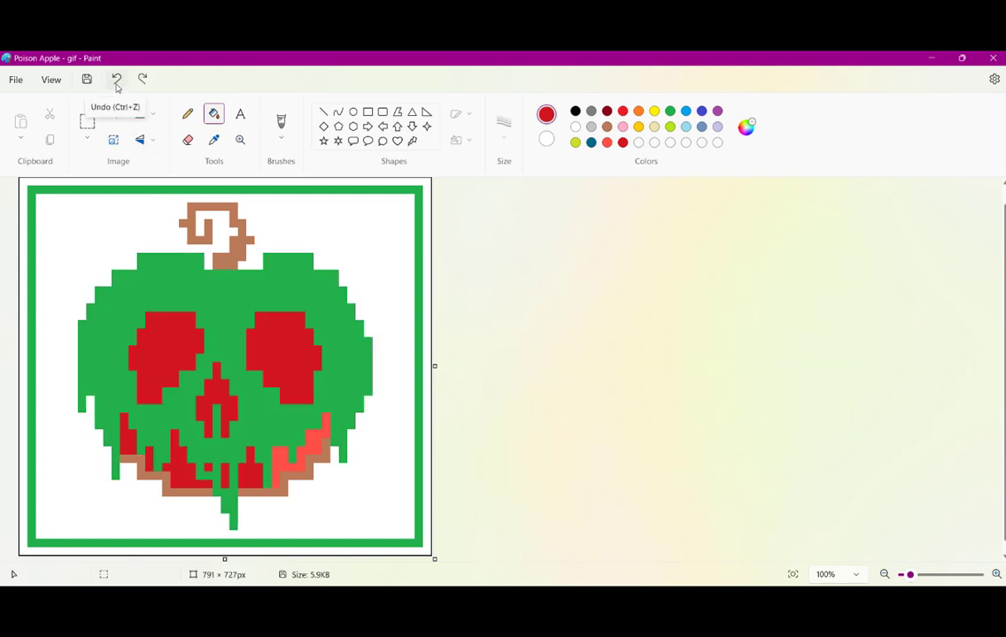
click(281, 453)
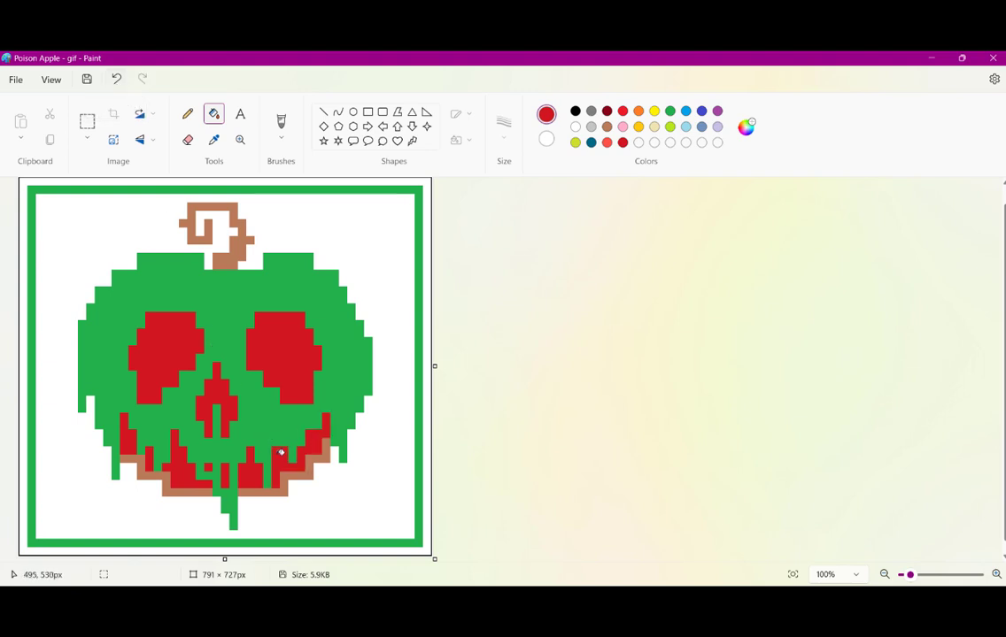
Step: Set the drawing colour to the custom brown #A6755D copied from the notes
click(746, 126)
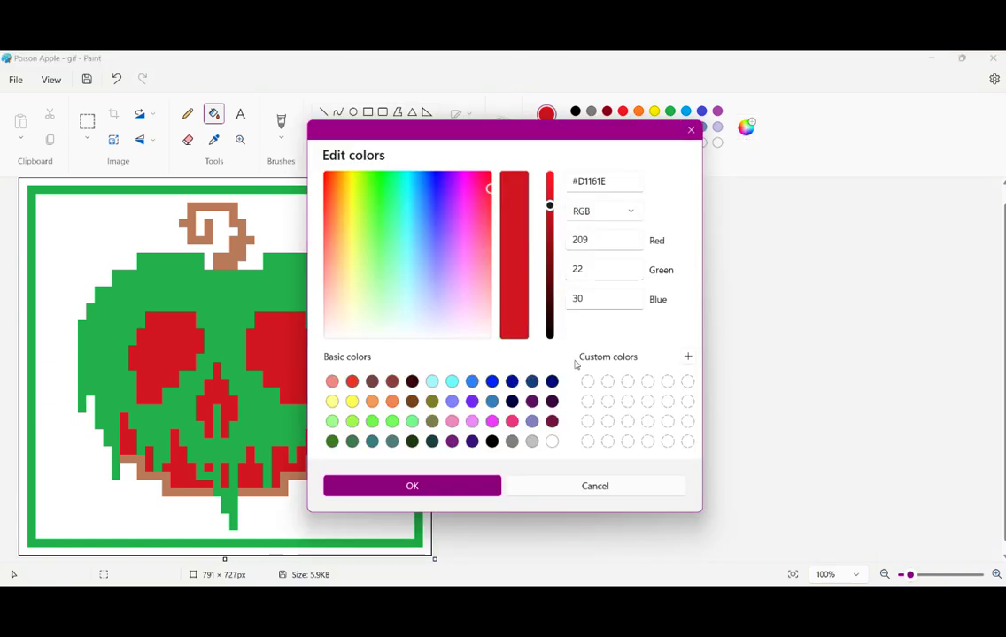
key(alt+Tab)
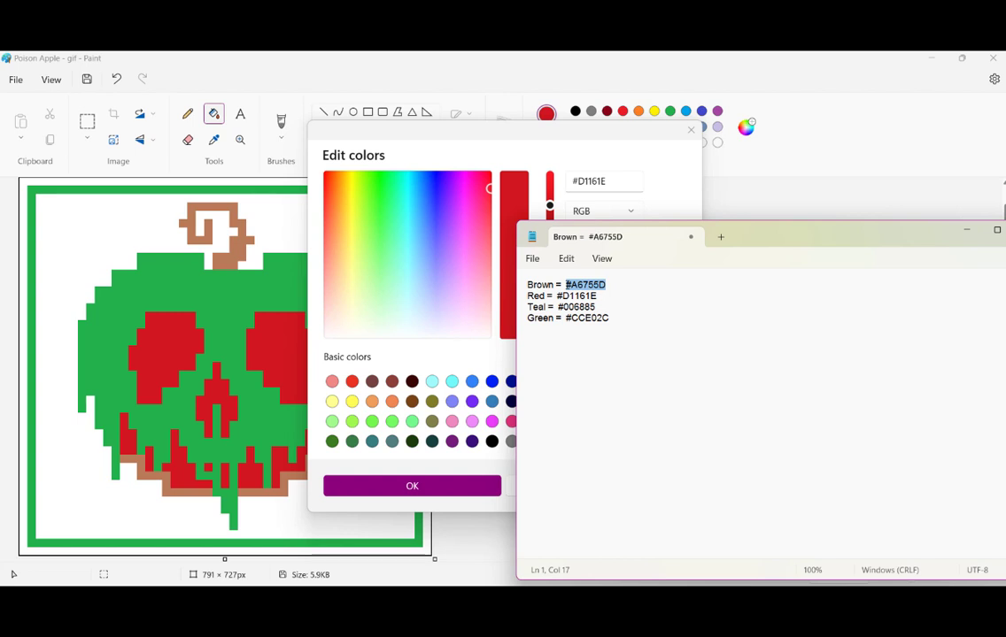
key(ctrl+c)
key(alt+Tab)
drag(611, 182, 568, 181)
key(ctrl+v)
click(424, 487)
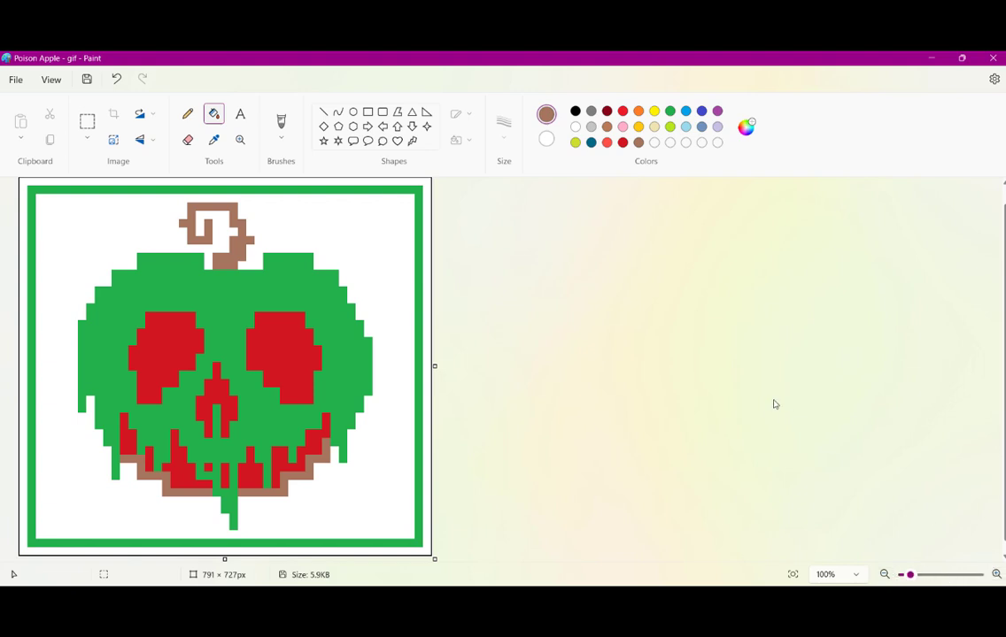
Step: Set the drawing colour to yellow-green #CCE02C pasted from the notes
click(746, 128)
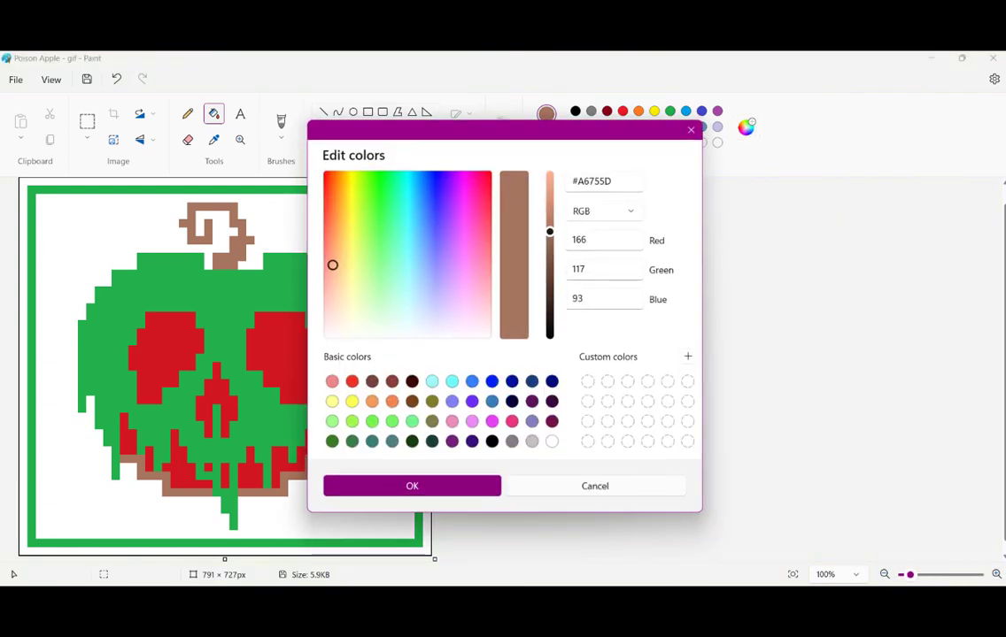
key(alt+Tab)
drag(617, 319, 565, 320)
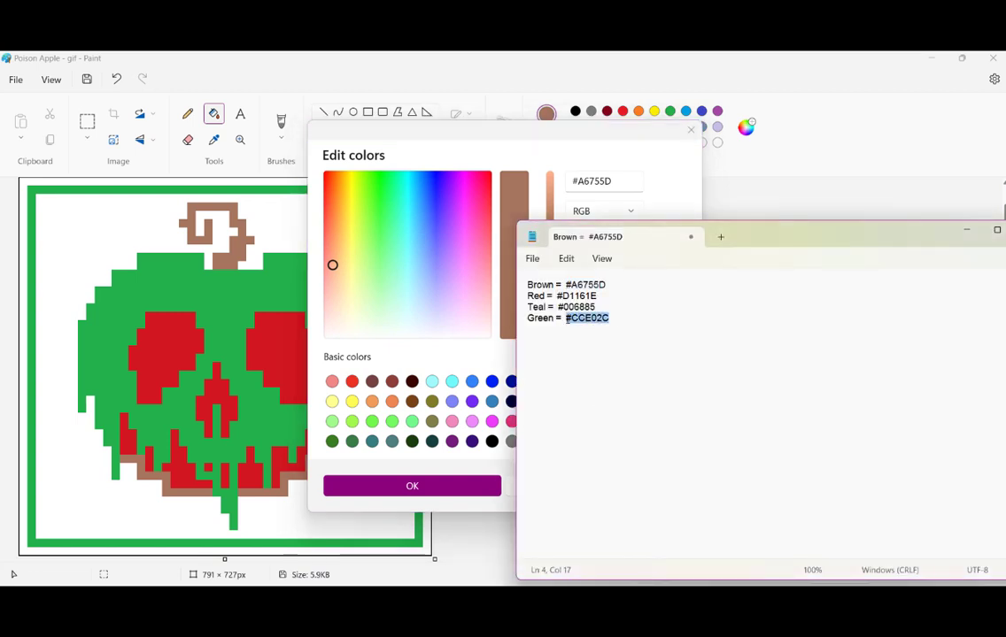
click(571, 181)
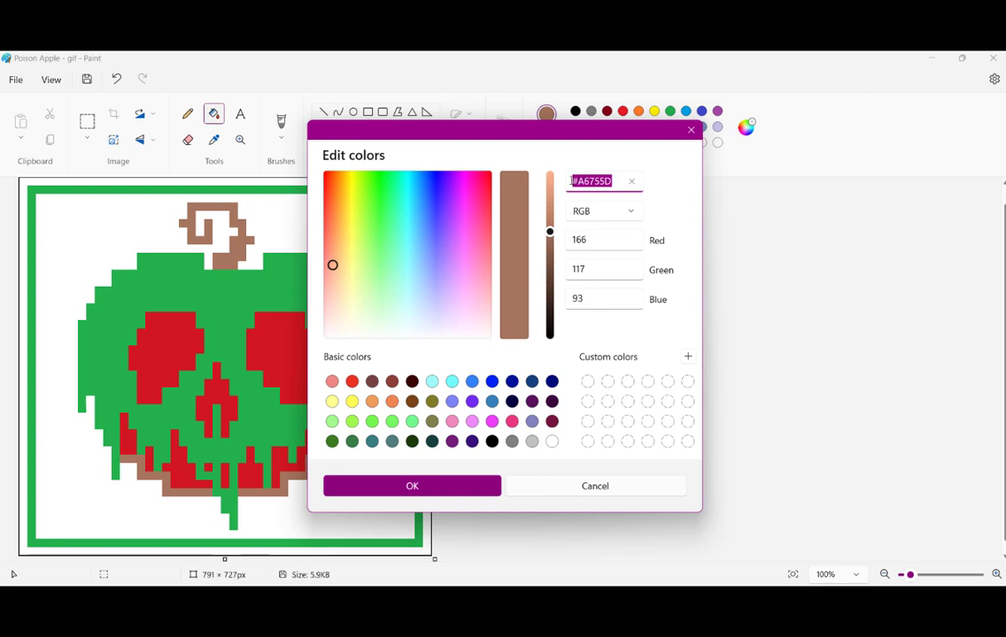
key(ctrl+v)
click(433, 485)
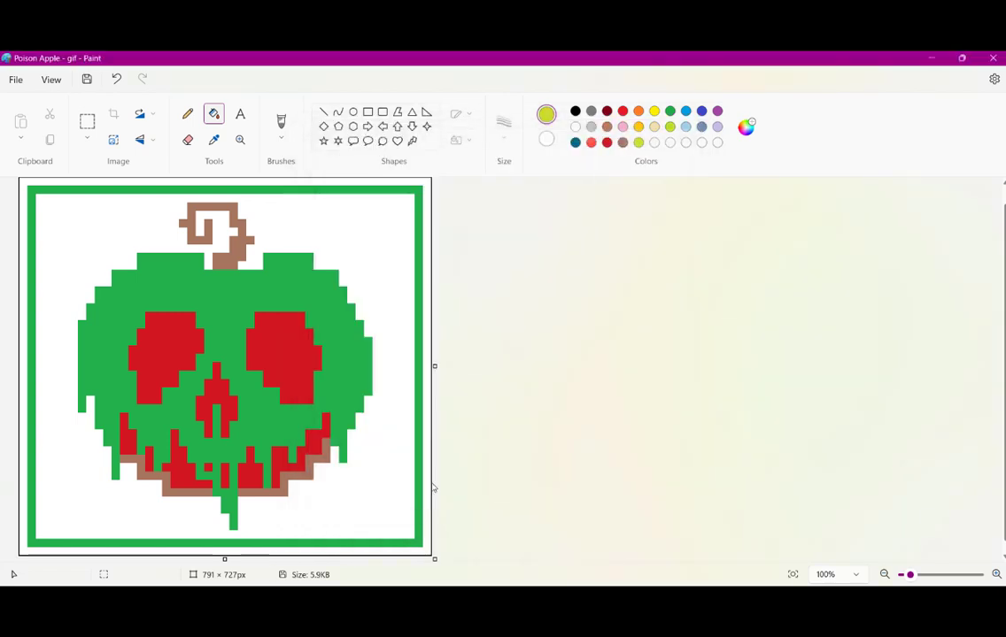
Step: Fill the apple body and the green border with the yellow-green
click(304, 267)
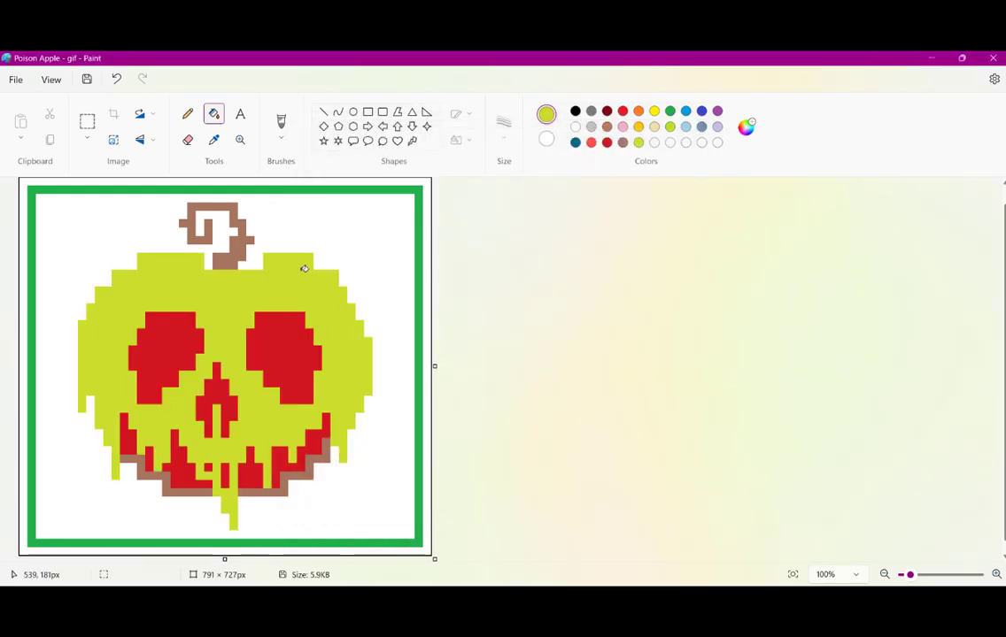
click(421, 281)
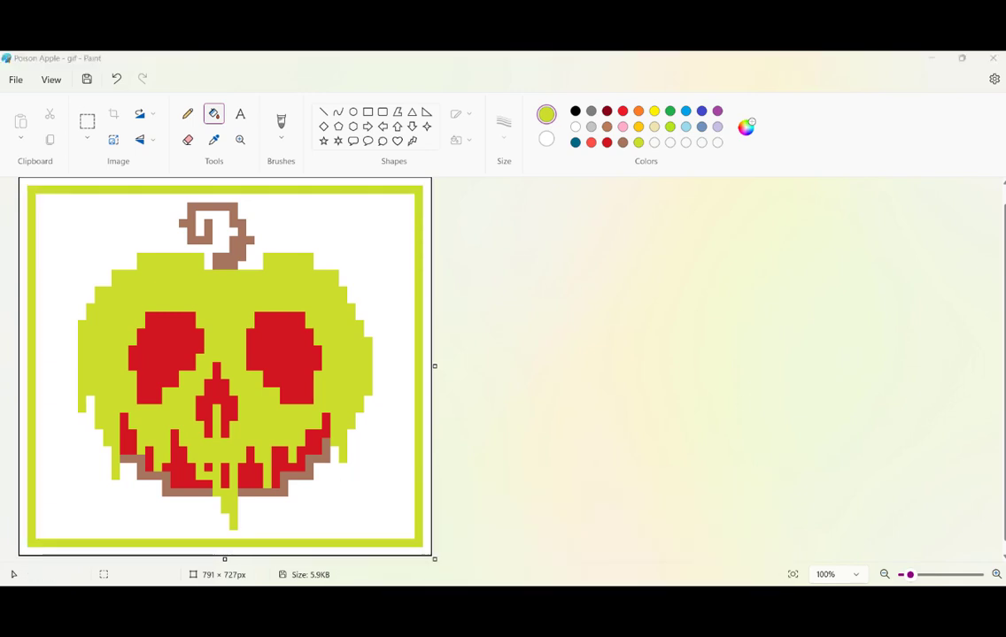
drag(596, 307, 558, 307)
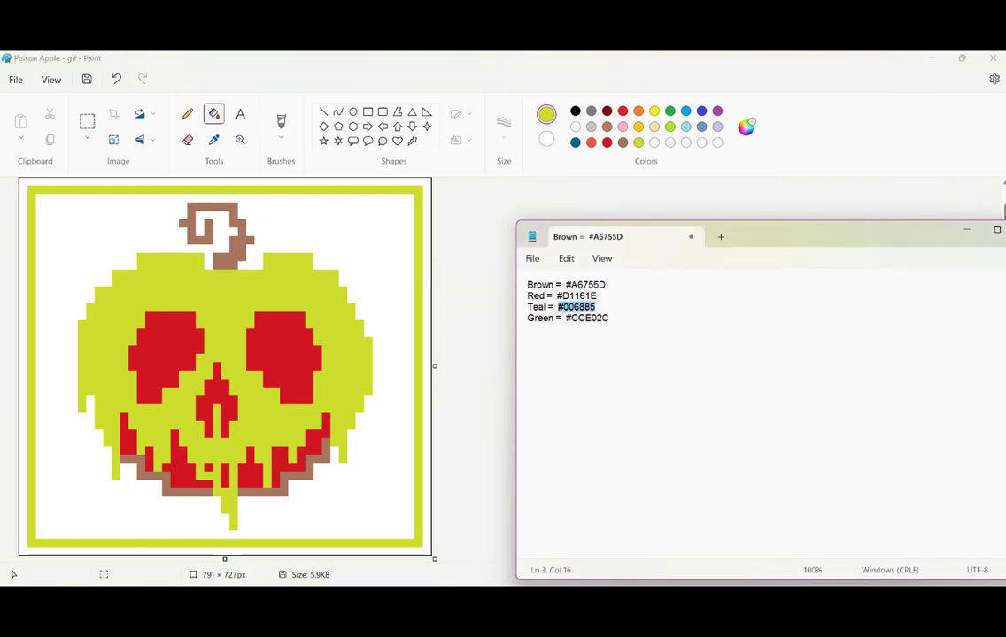
Step: Set the colour to teal #006885 and fill the white background and outer margin with it
click(746, 126)
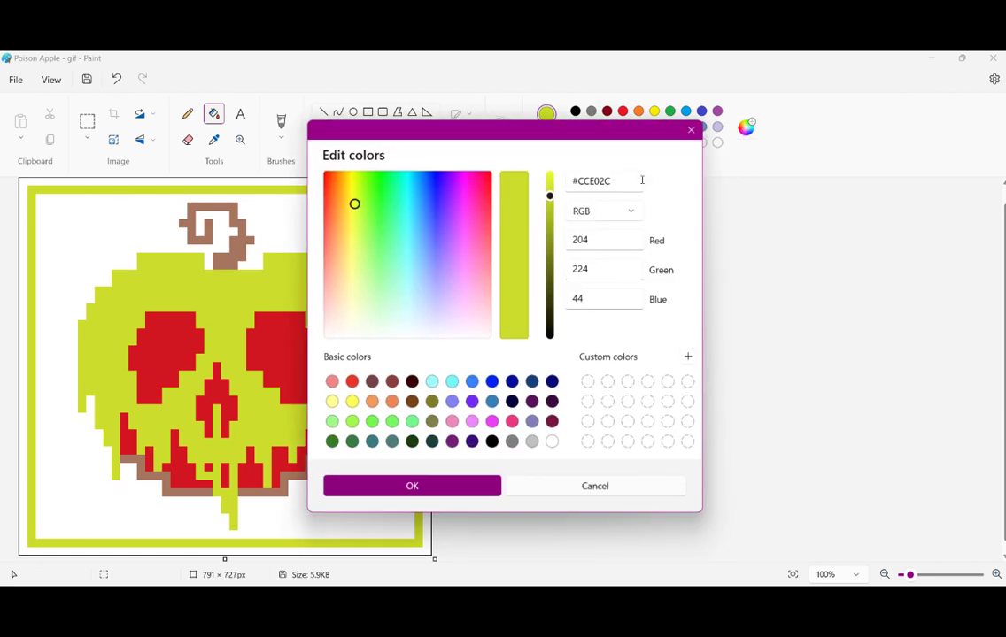
drag(637, 181, 571, 178)
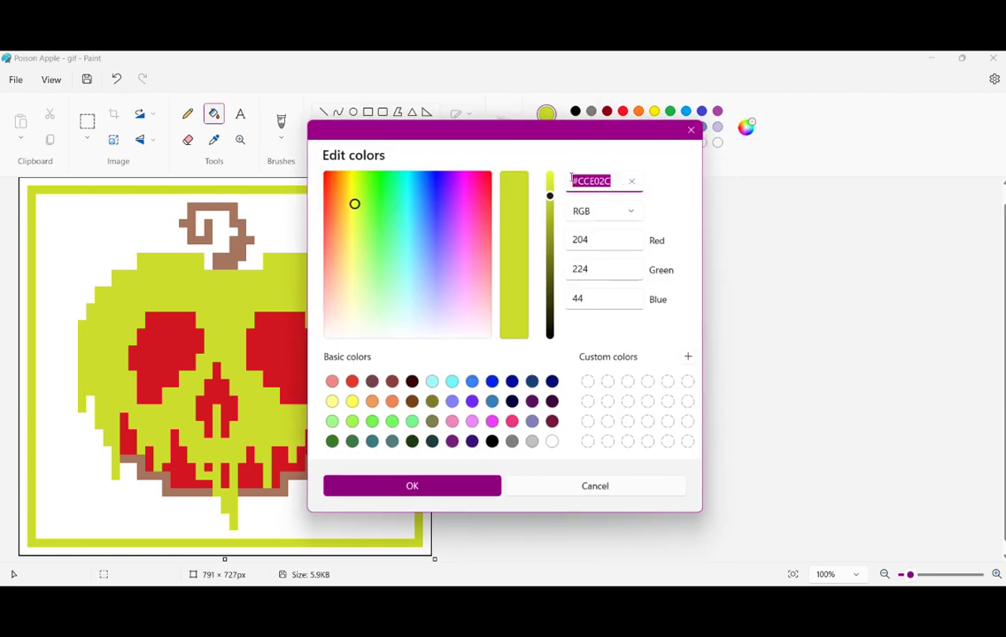
key(alt+Tab)
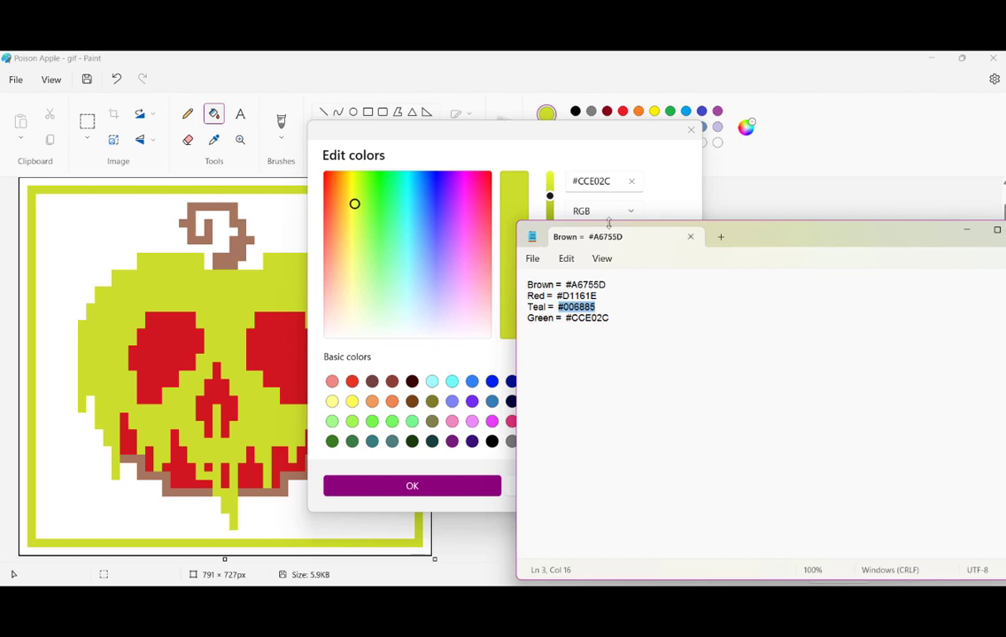
key(alt+Tab)
drag(618, 181, 558, 180)
key(ctrl+v)
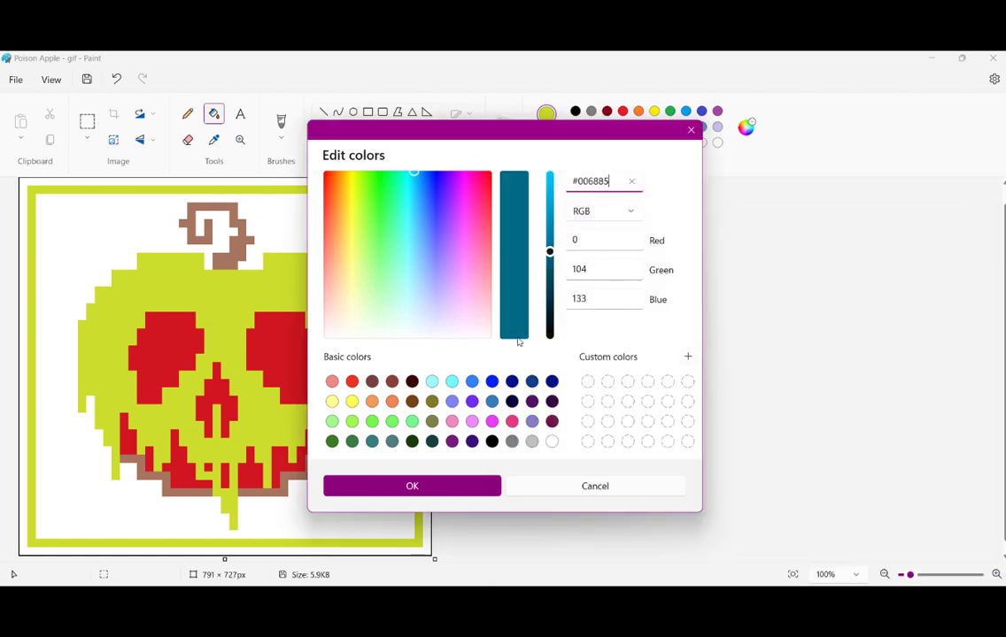
click(433, 486)
click(400, 245)
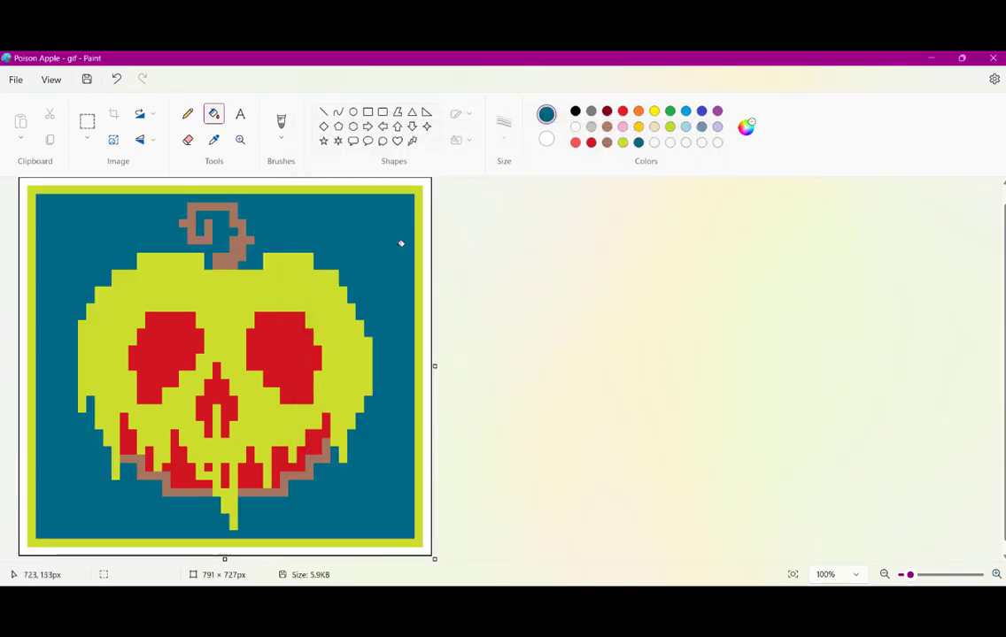
click(430, 251)
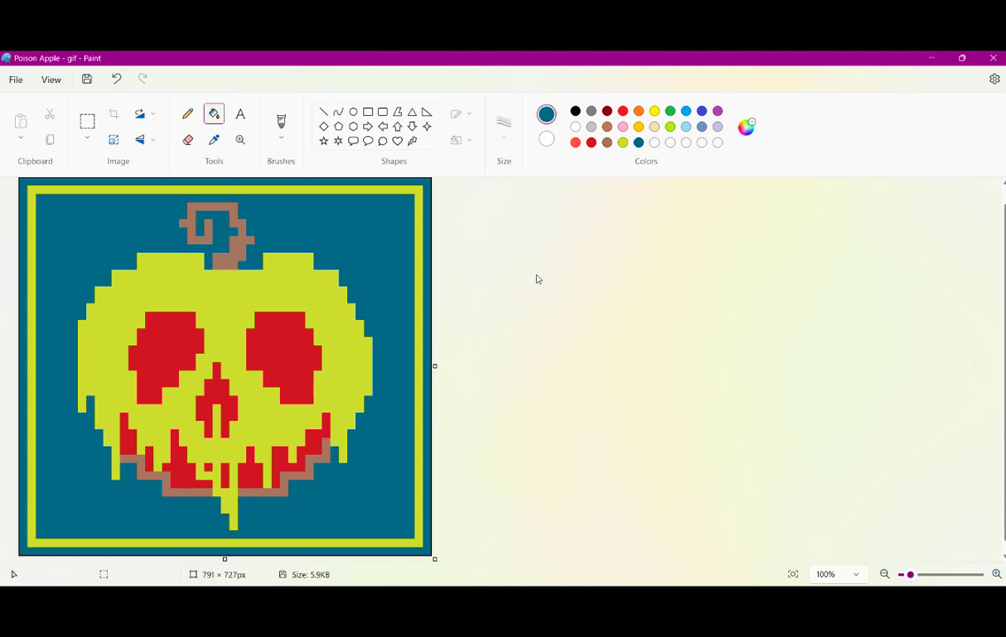
Step: Pick purple #A4427D from the spectrum and fill the background and outer margin with it
click(718, 112)
click(547, 114)
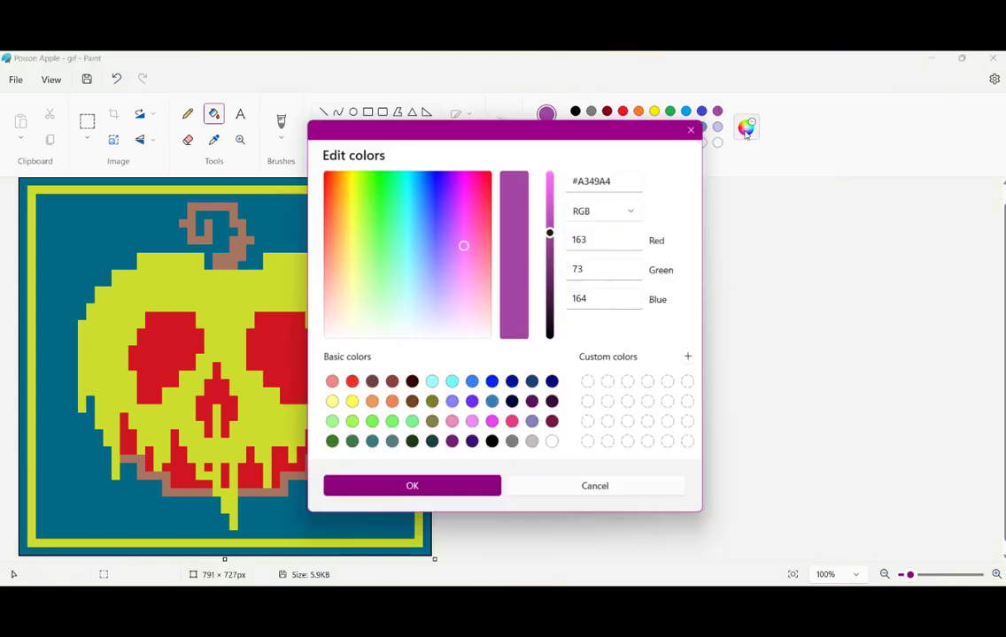
click(475, 238)
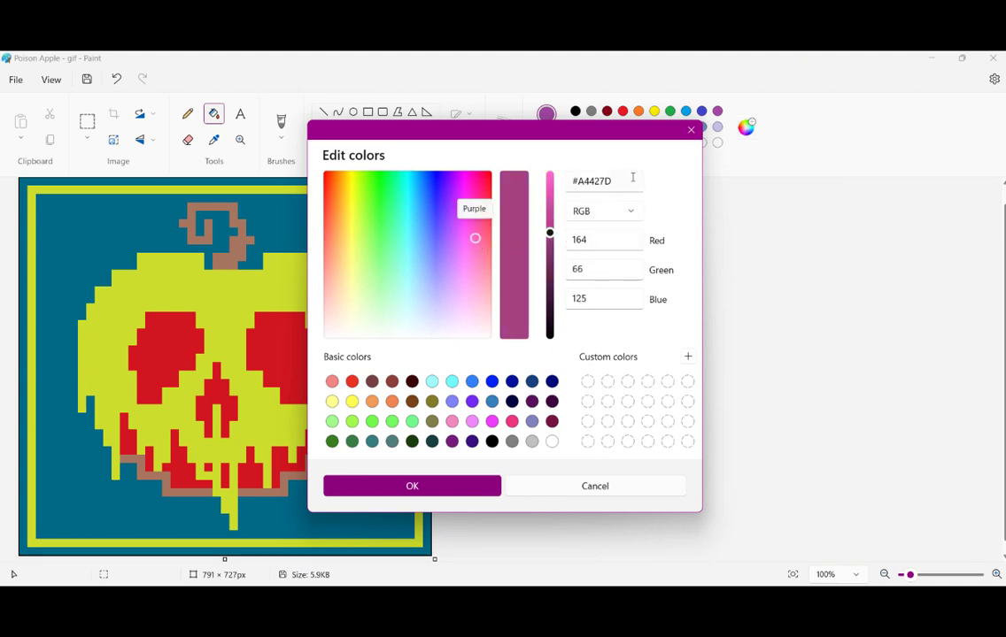
click(433, 485)
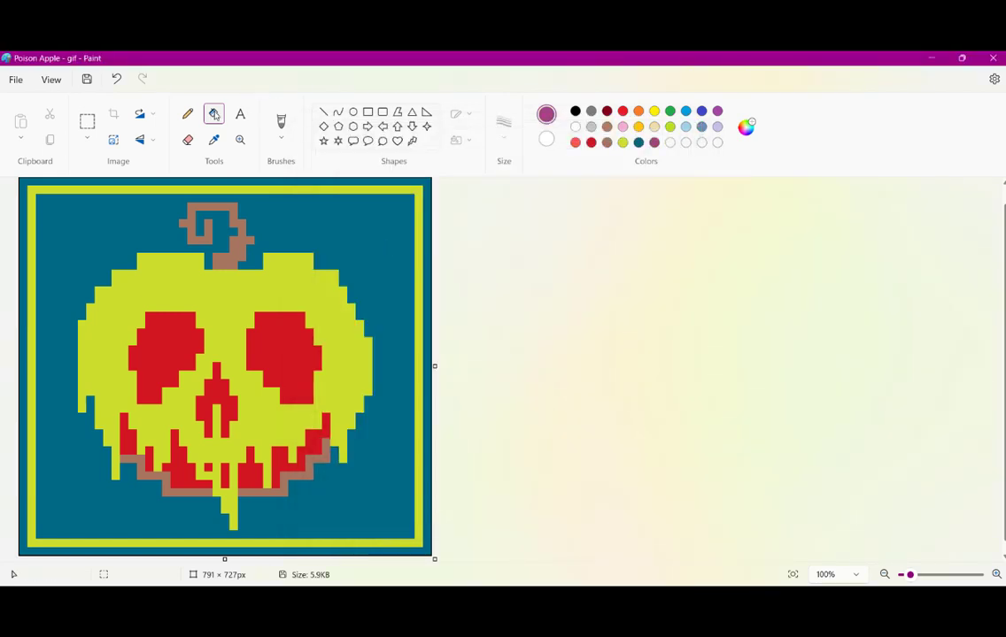
click(359, 225)
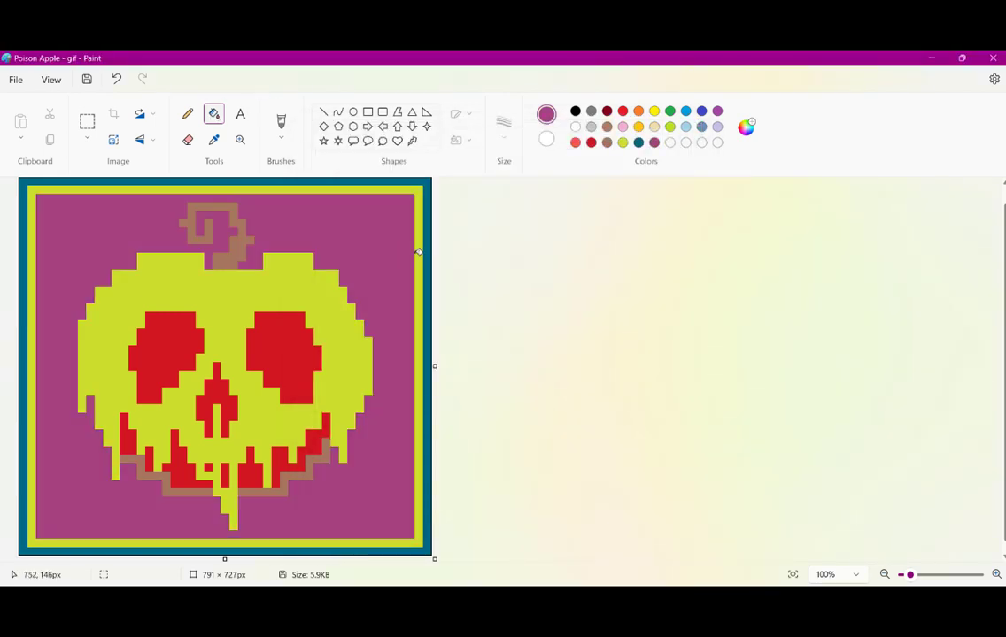
click(431, 260)
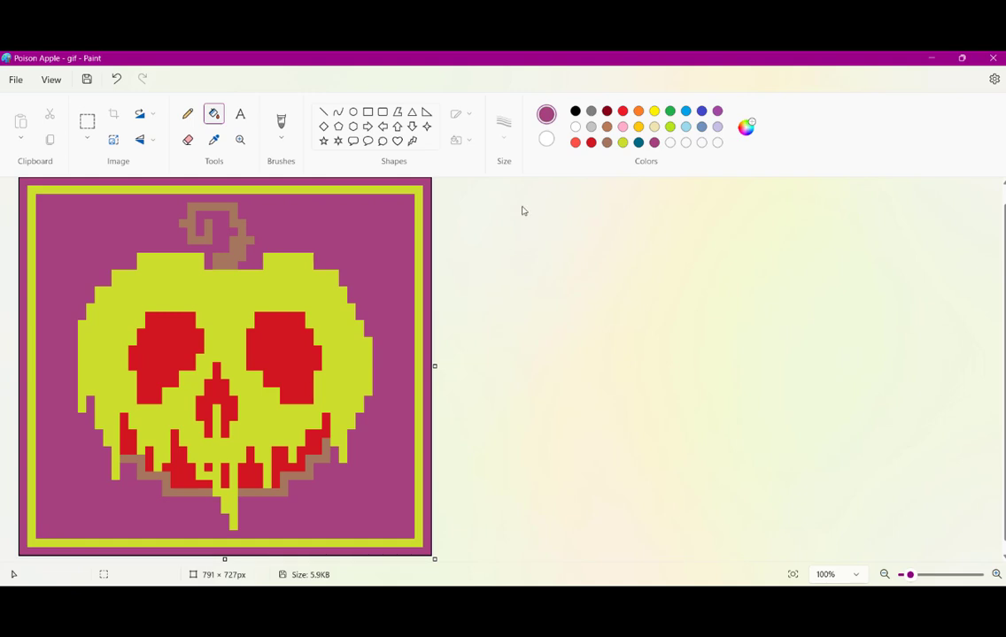
Step: Recolour the brown stem and both parts of the bottom outline black
click(576, 111)
click(239, 240)
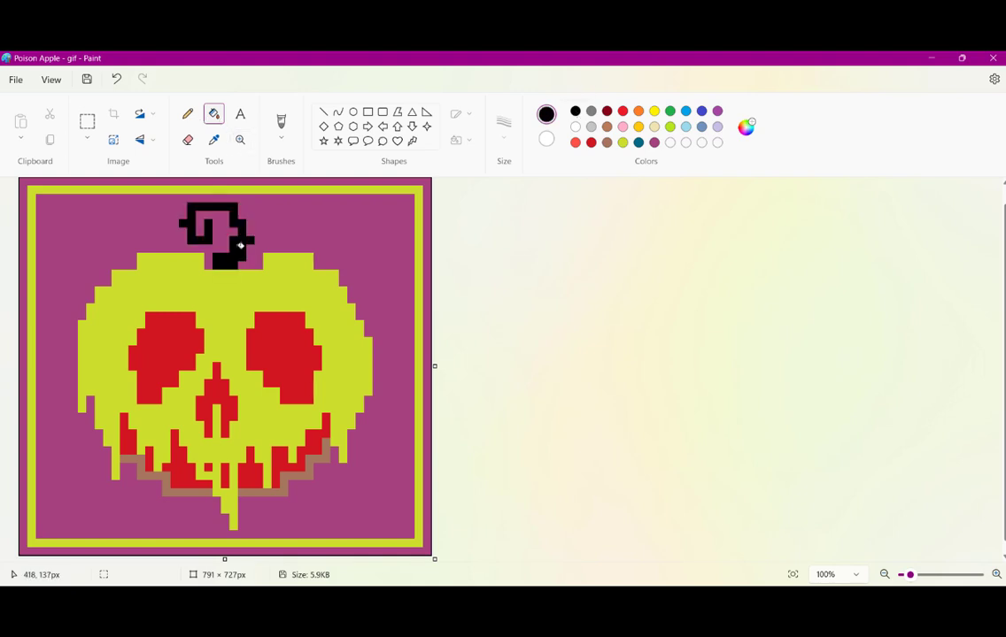
click(313, 466)
click(166, 482)
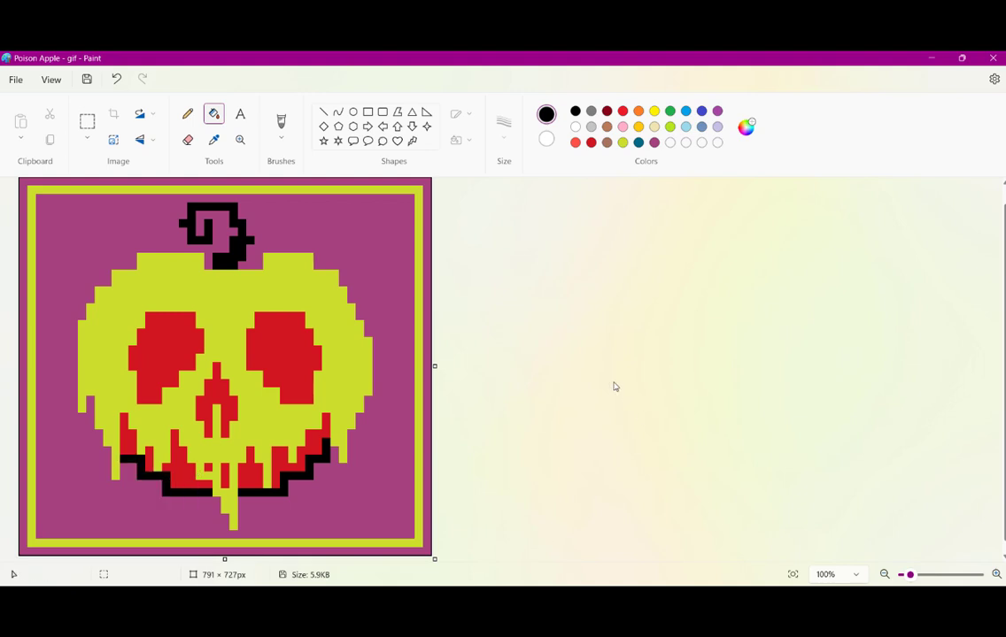
Step: Brighten the green to neon #2AE804 and fill the apple body and frame with it
click(670, 113)
double_click(670, 113)
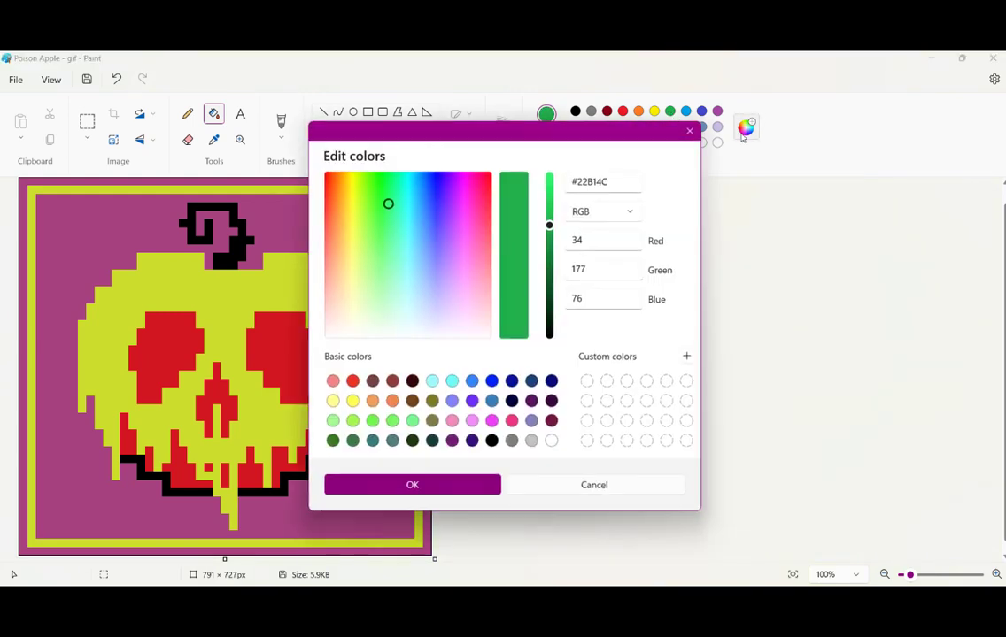
drag(550, 223, 550, 211)
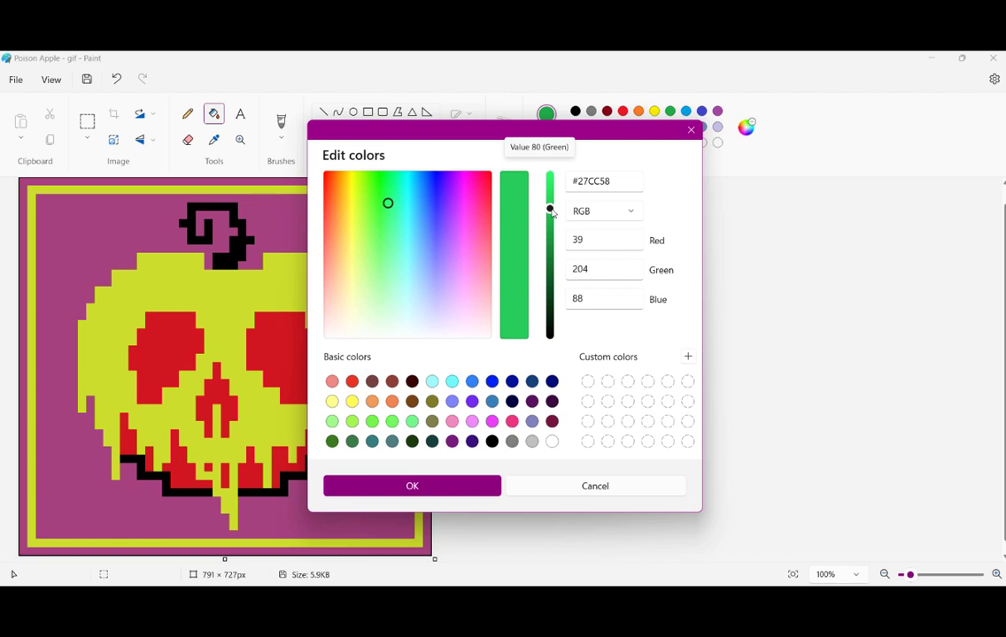
drag(383, 188, 377, 176)
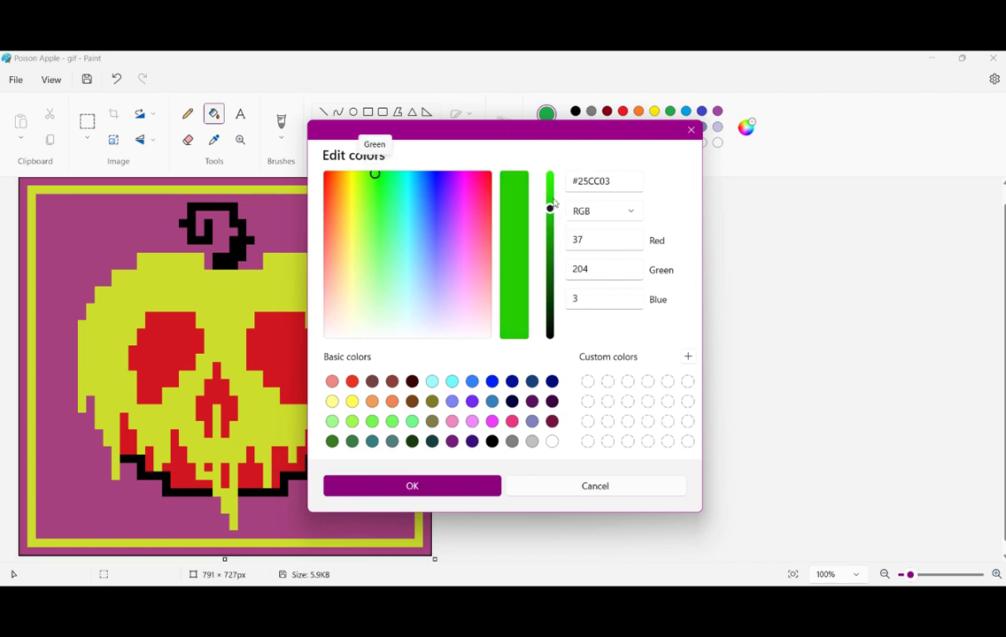
drag(550, 208, 549, 189)
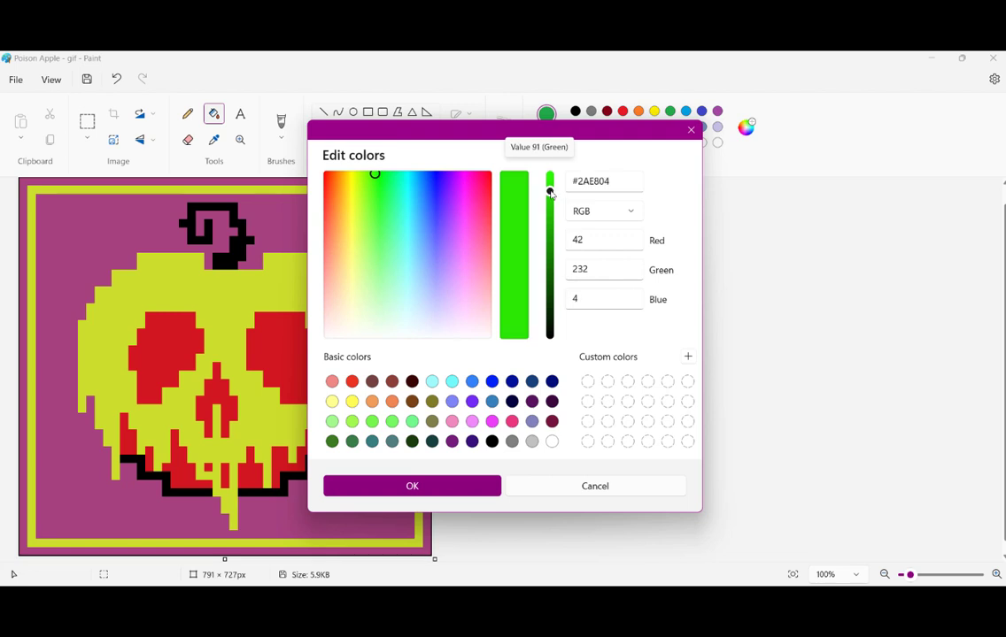
click(431, 479)
click(303, 286)
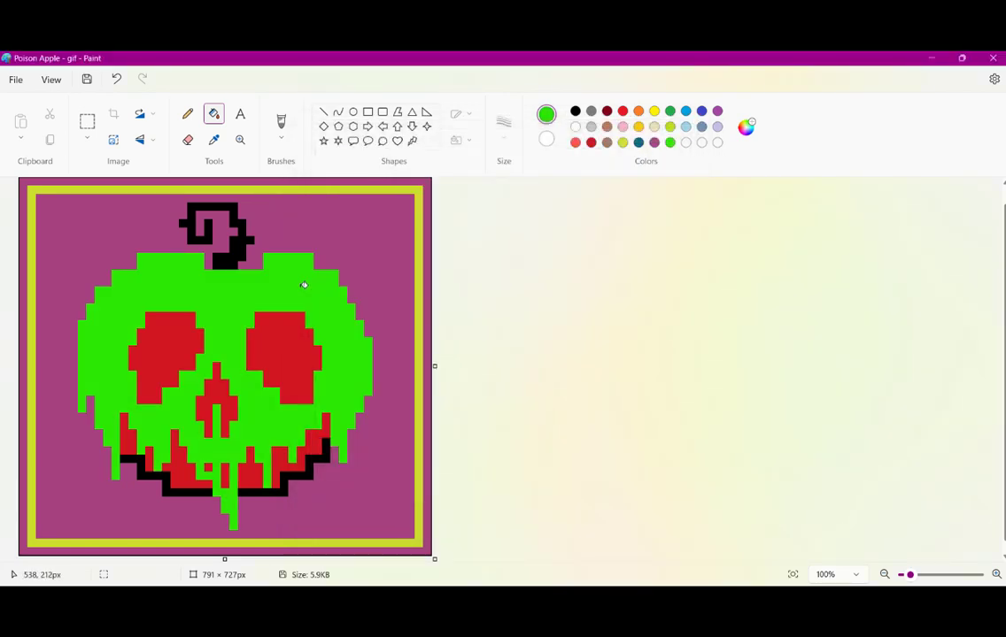
click(420, 243)
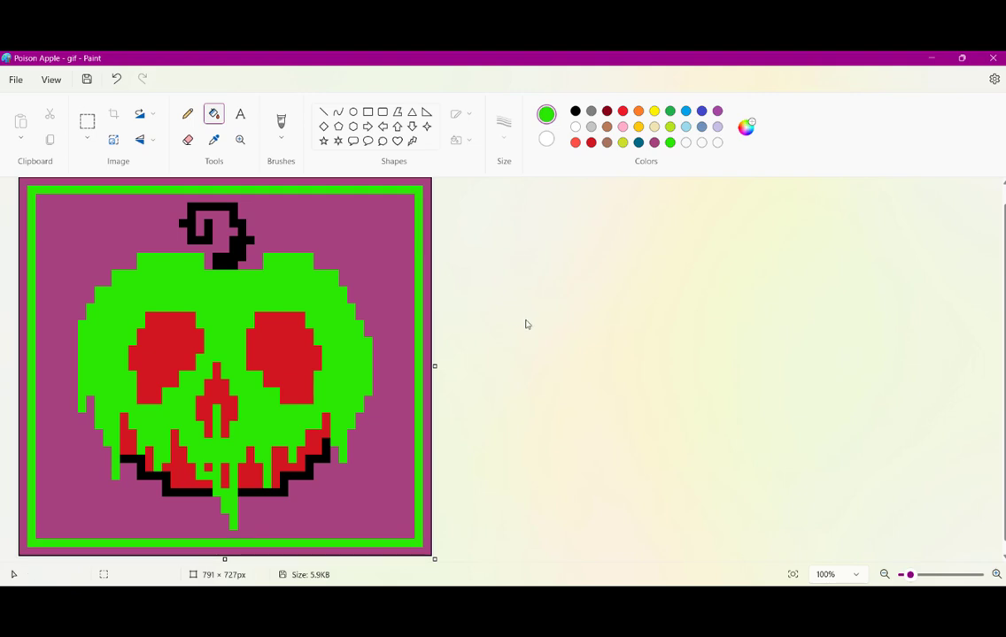
Step: Fill the background violet purple #7A35A4 and recolour the darker skull patch bright red
click(717, 111)
click(744, 129)
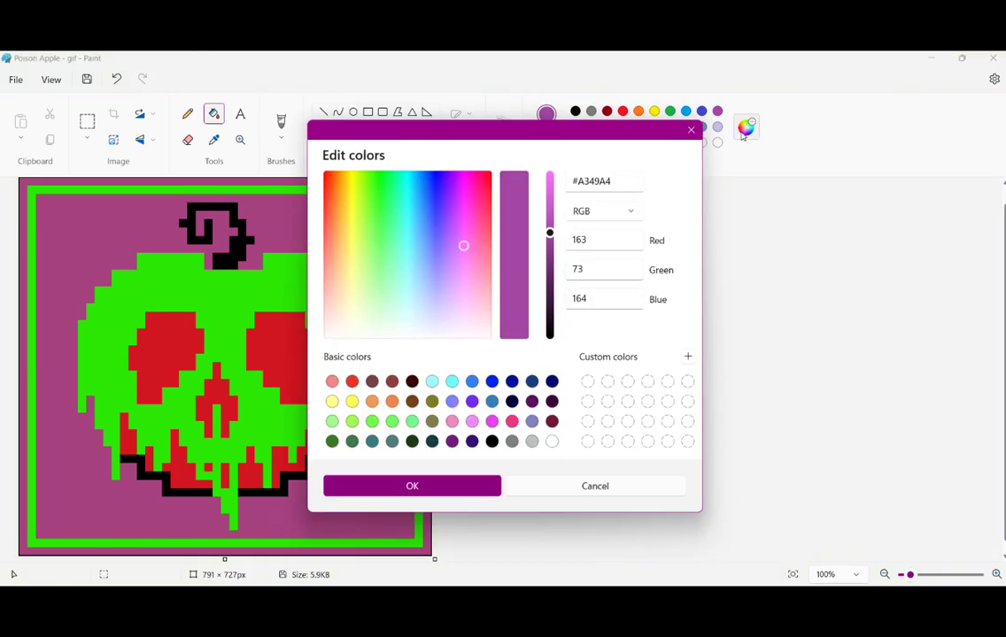
click(453, 214)
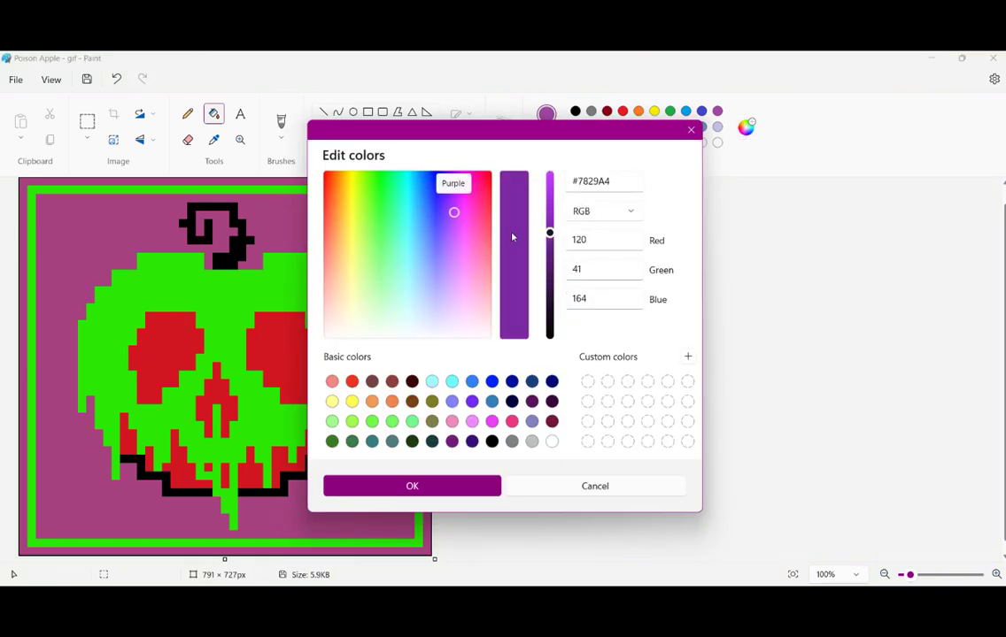
click(453, 225)
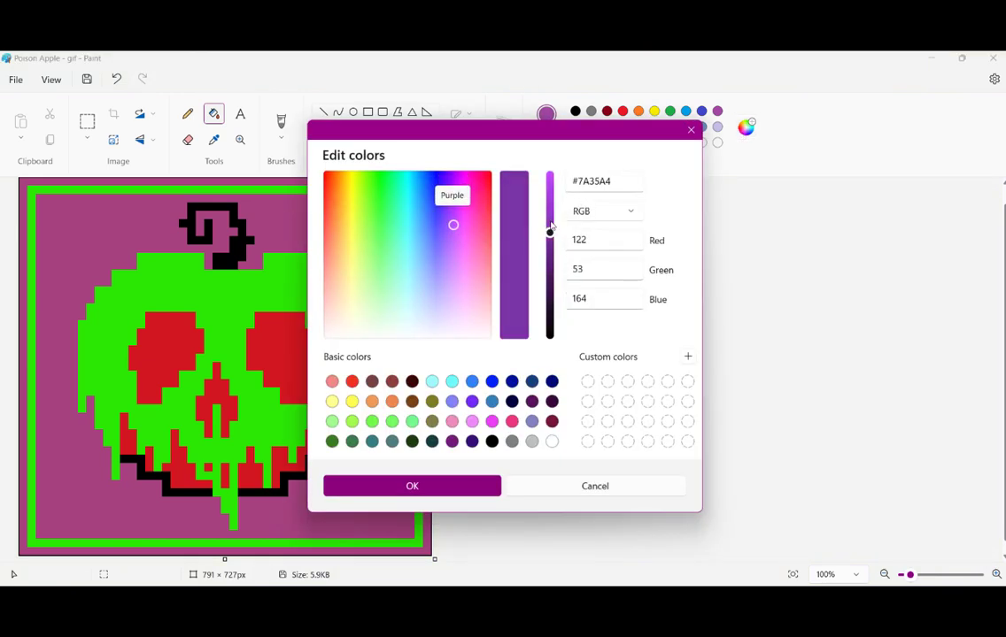
drag(550, 226, 549, 220)
click(452, 488)
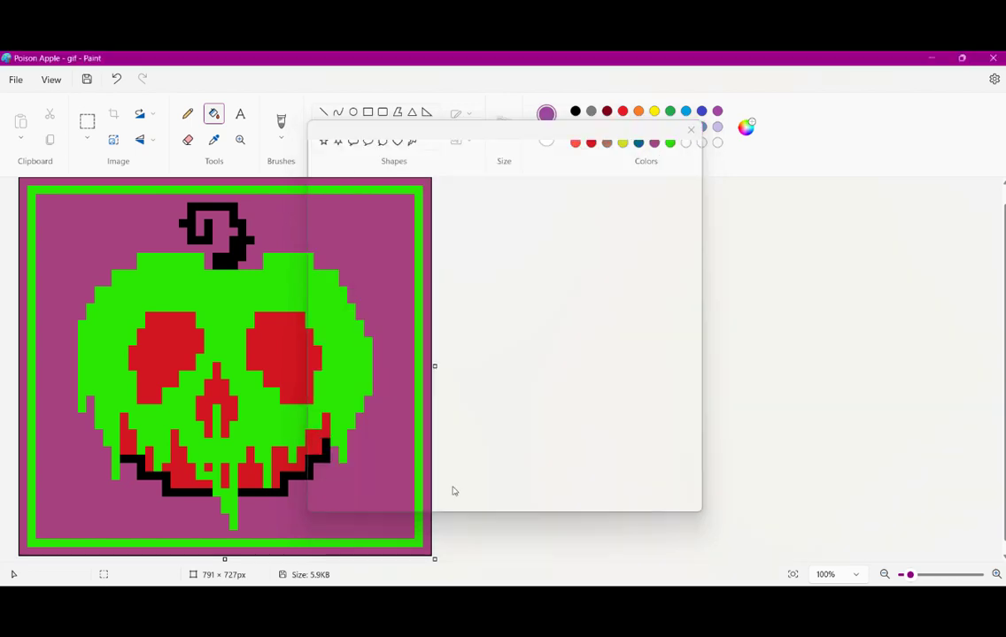
click(214, 140)
click(215, 465)
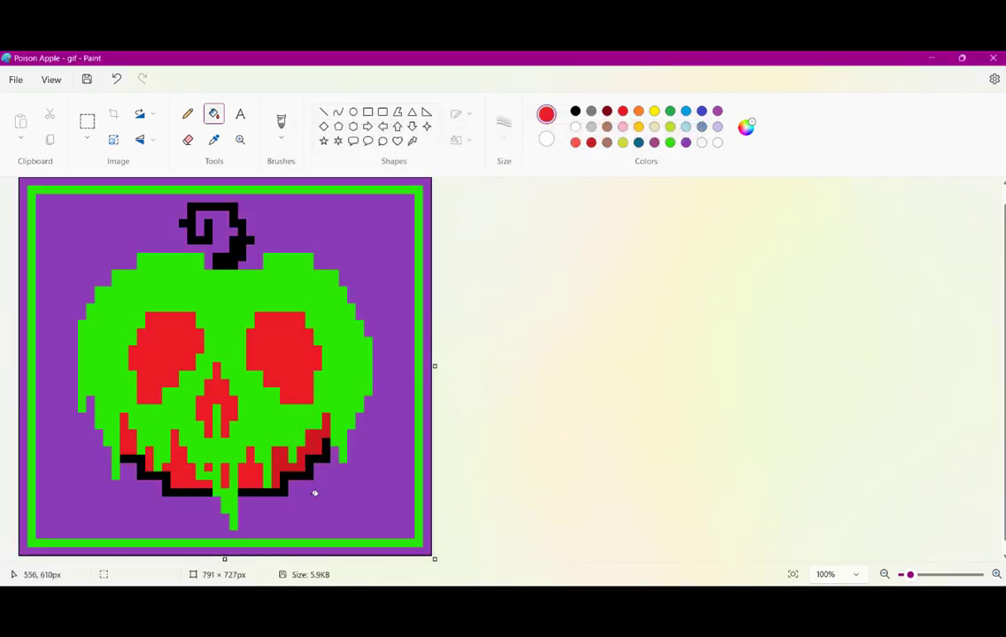
click(281, 456)
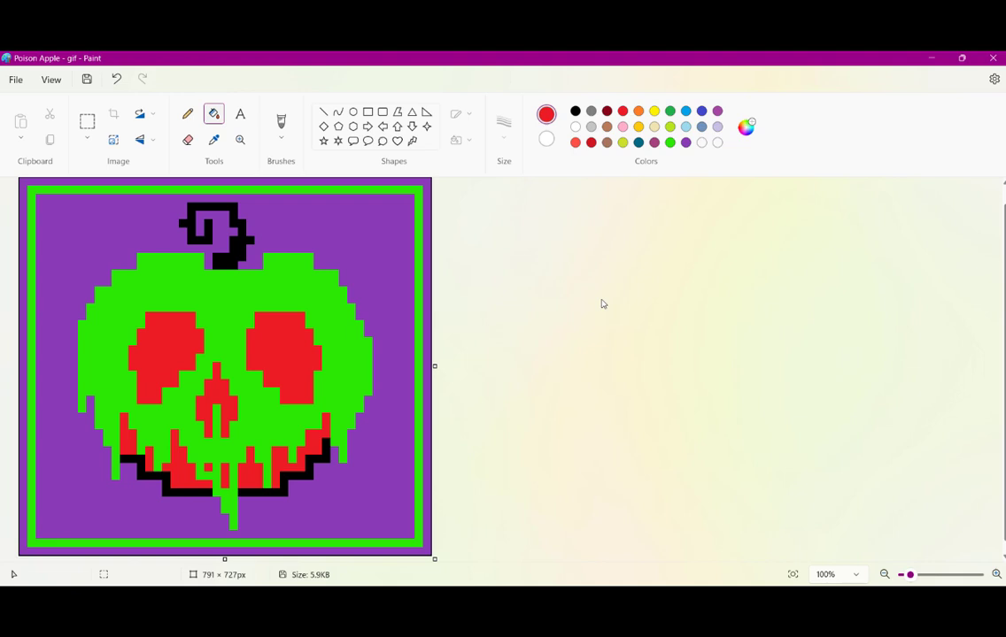
click(608, 112)
click(278, 355)
click(166, 341)
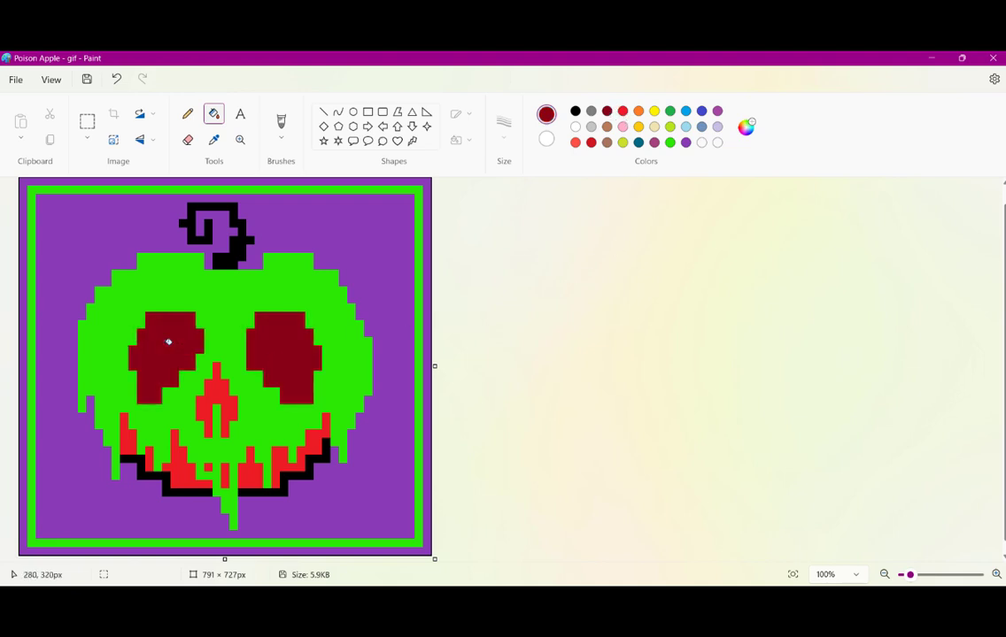
click(215, 389)
click(127, 429)
click(180, 465)
click(227, 472)
click(241, 474)
click(279, 463)
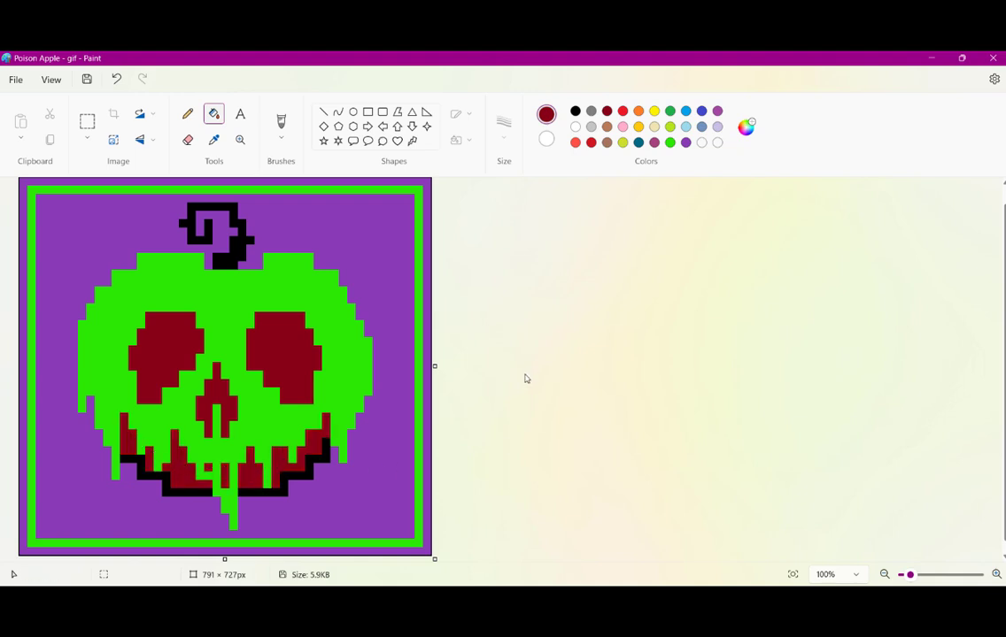
click(116, 80)
click(116, 79)
click(116, 80)
click(116, 80)
click(116, 80)
click(116, 80)
click(116, 79)
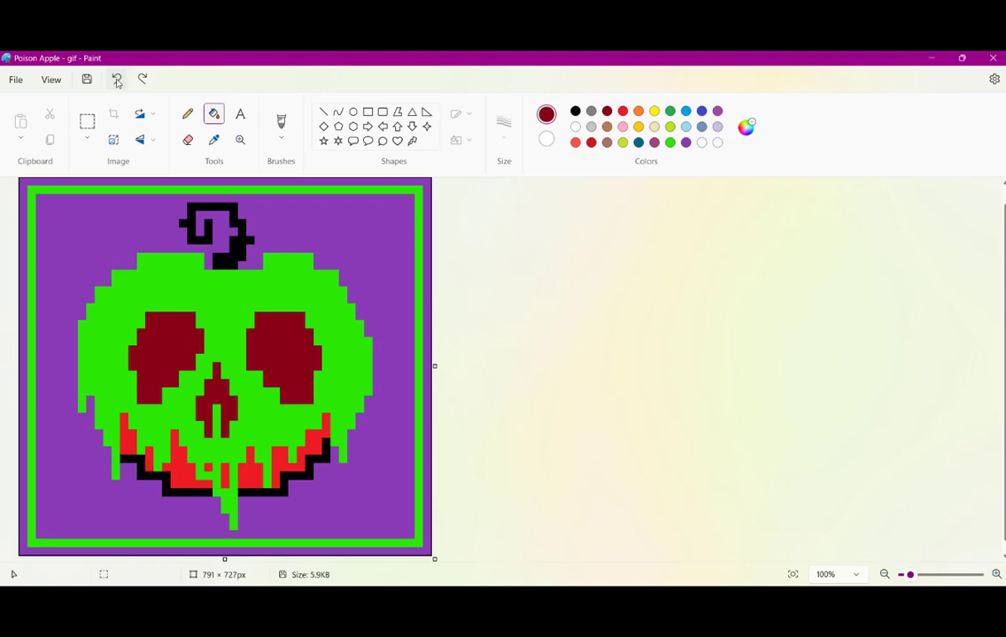
click(116, 79)
click(116, 80)
click(116, 79)
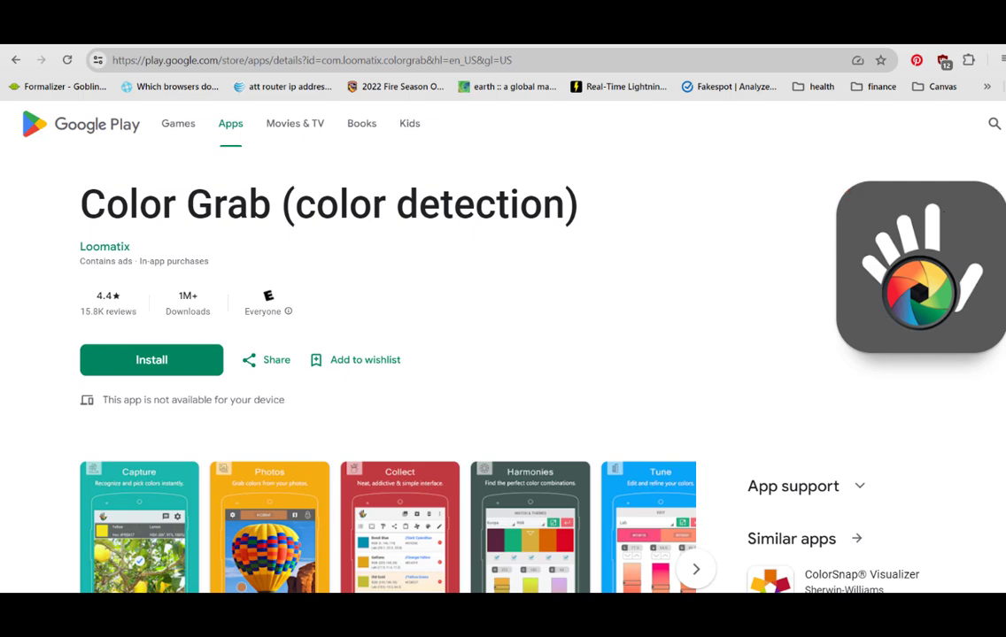
scroll(942, 210, down, 10)
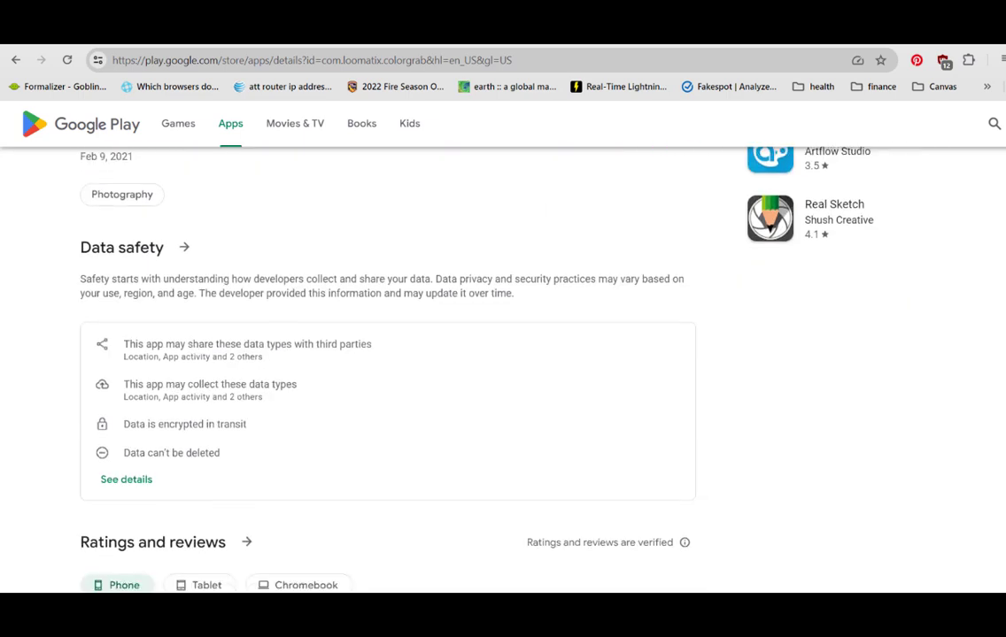
scroll(503, 371, down, 3)
scroll(503, 372, up, 8)
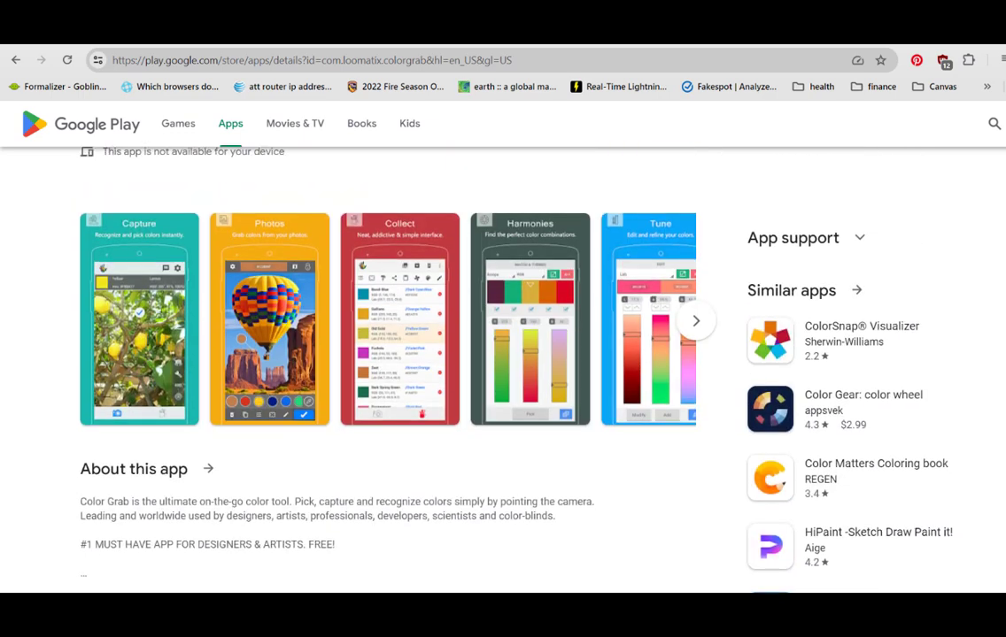
scroll(788, 345, down, 1)
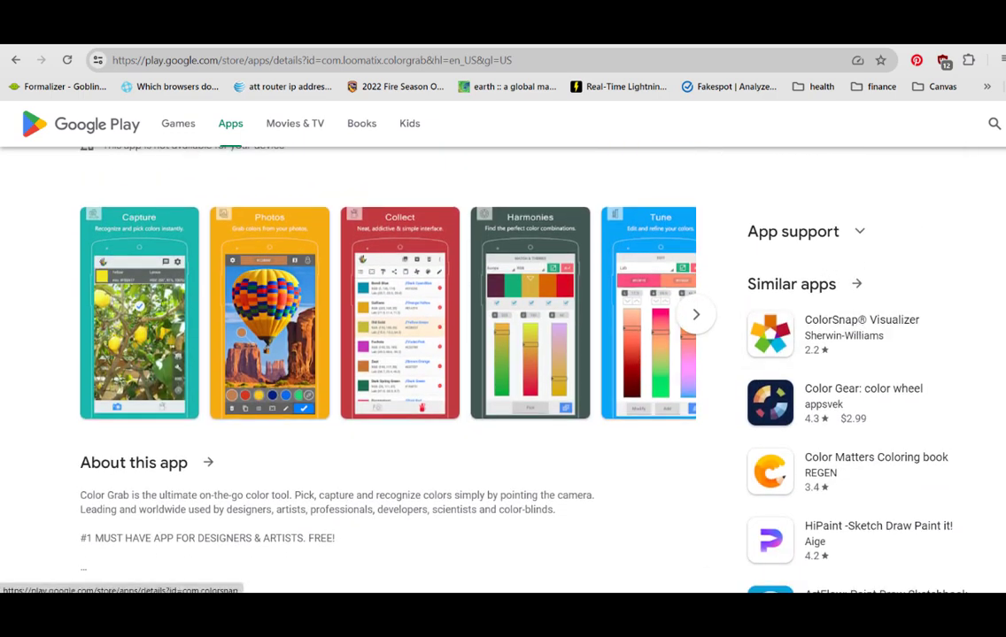
scroll(502, 372, down, 3)
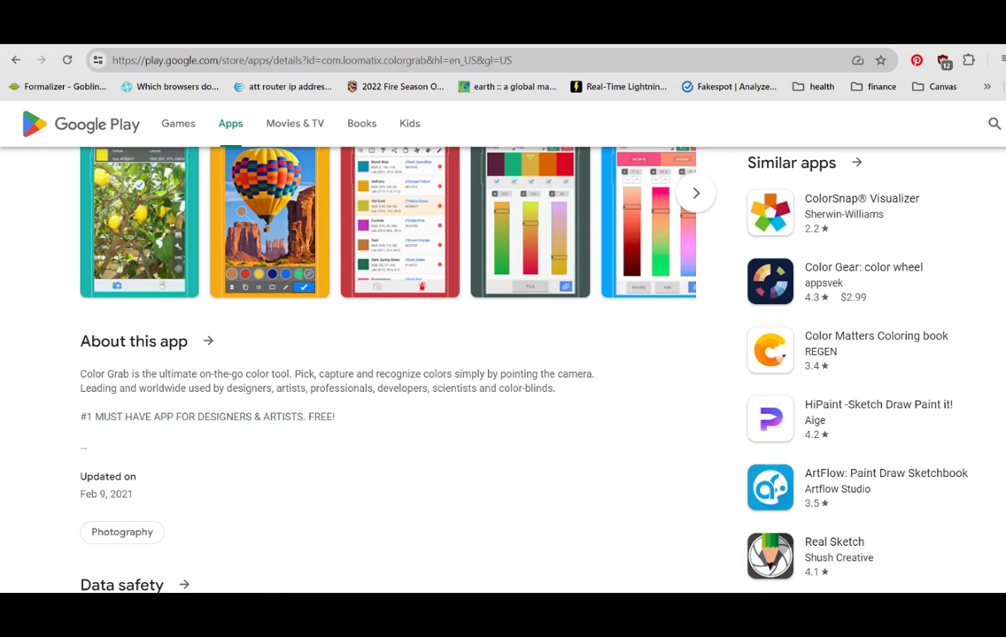
scroll(464, 354, down, 2)
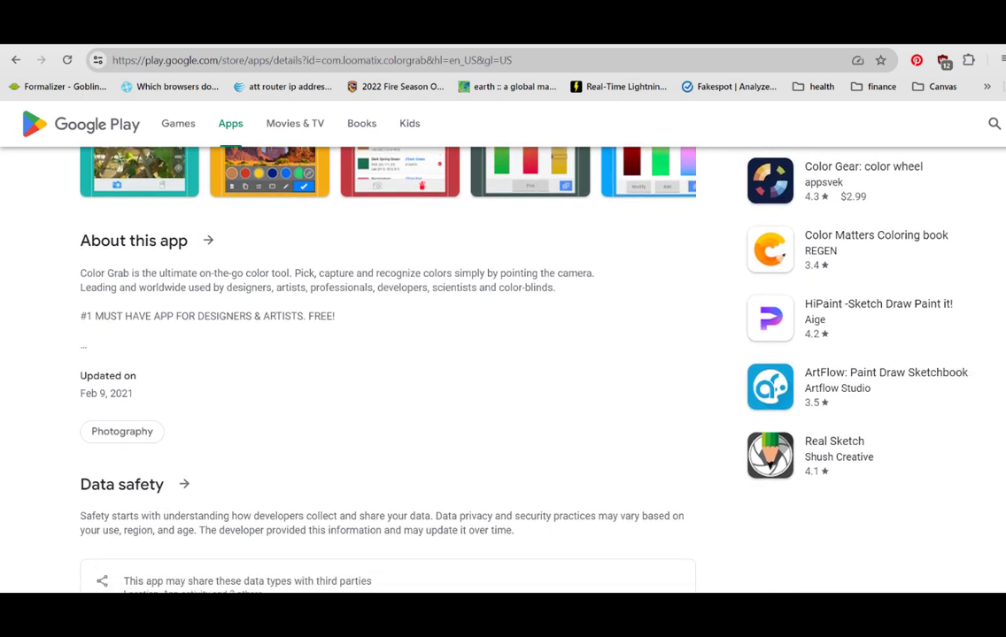
scroll(464, 354, down, 2)
scroll(464, 354, up, 8)
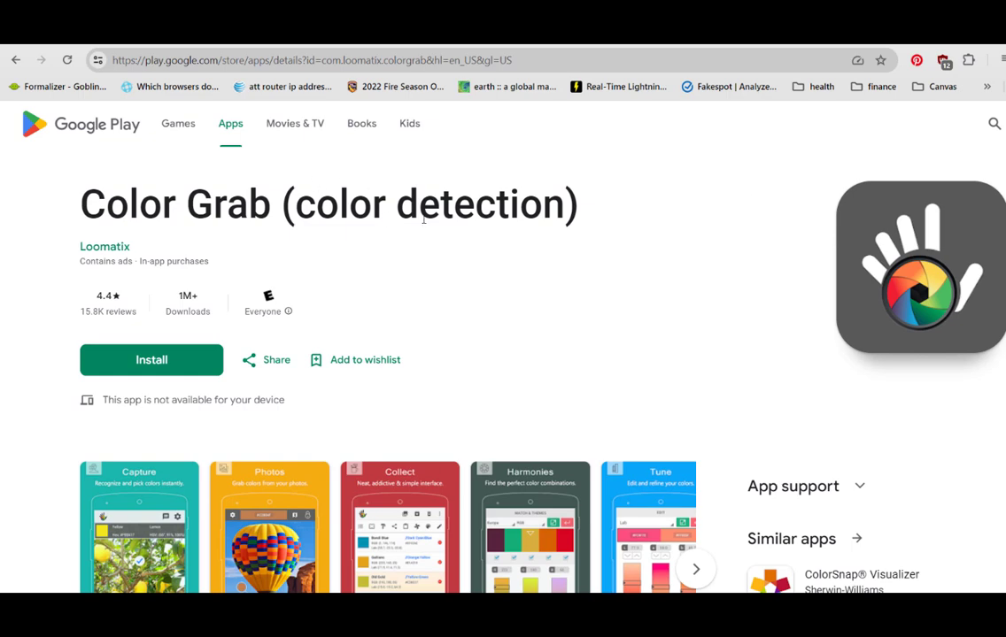
scroll(503, 354, down, 3)
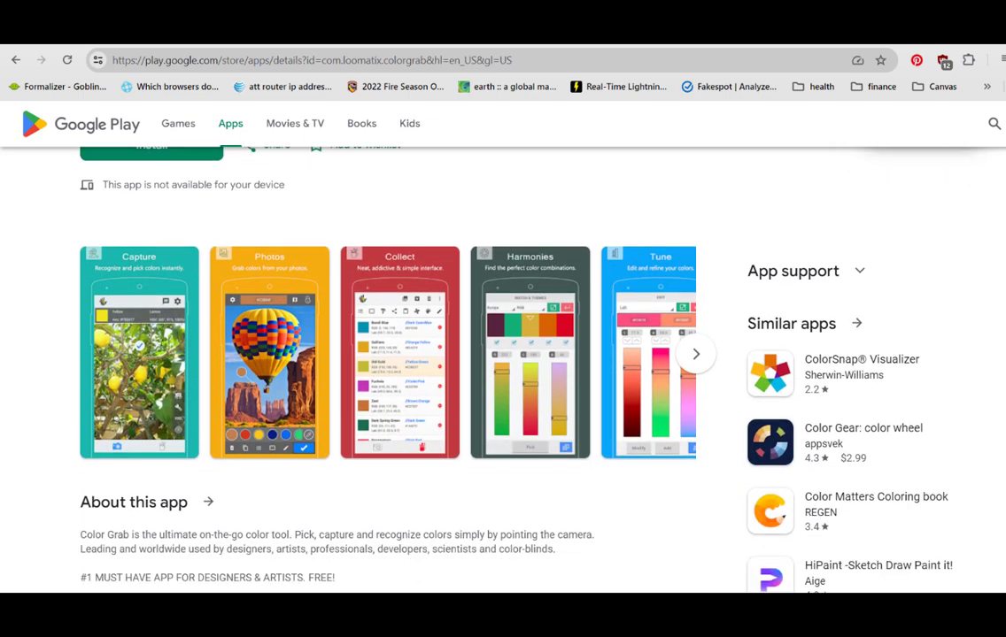
scroll(503, 354, down, 4)
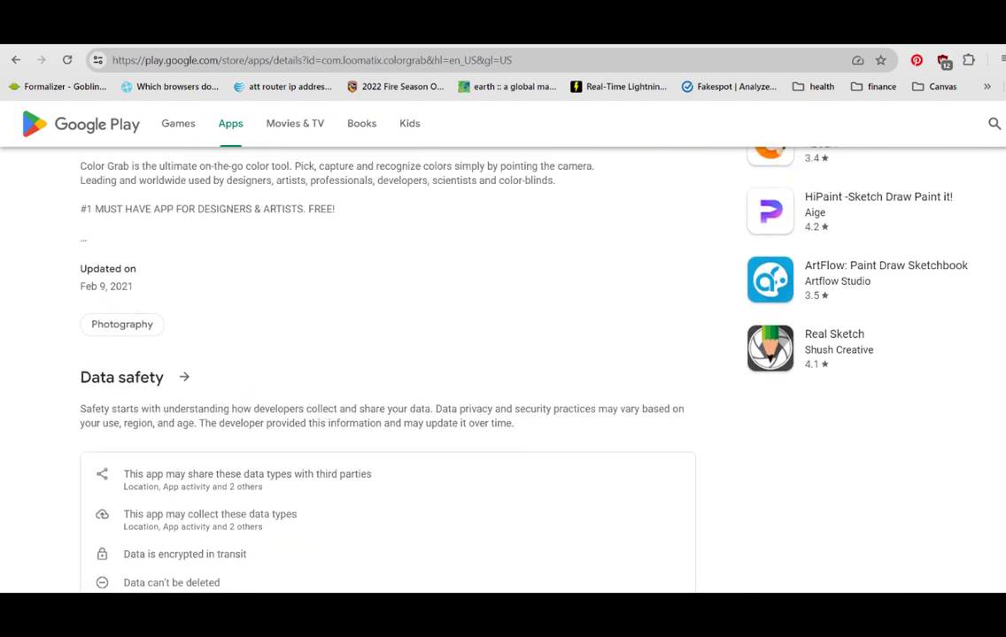
scroll(503, 354, up, 6)
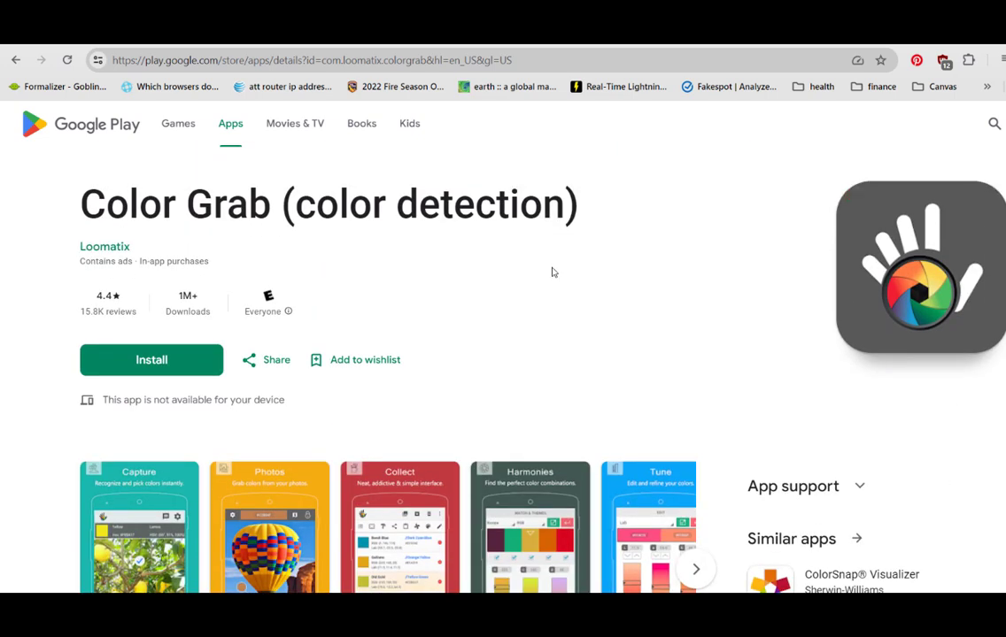
scroll(503, 355, down, 4)
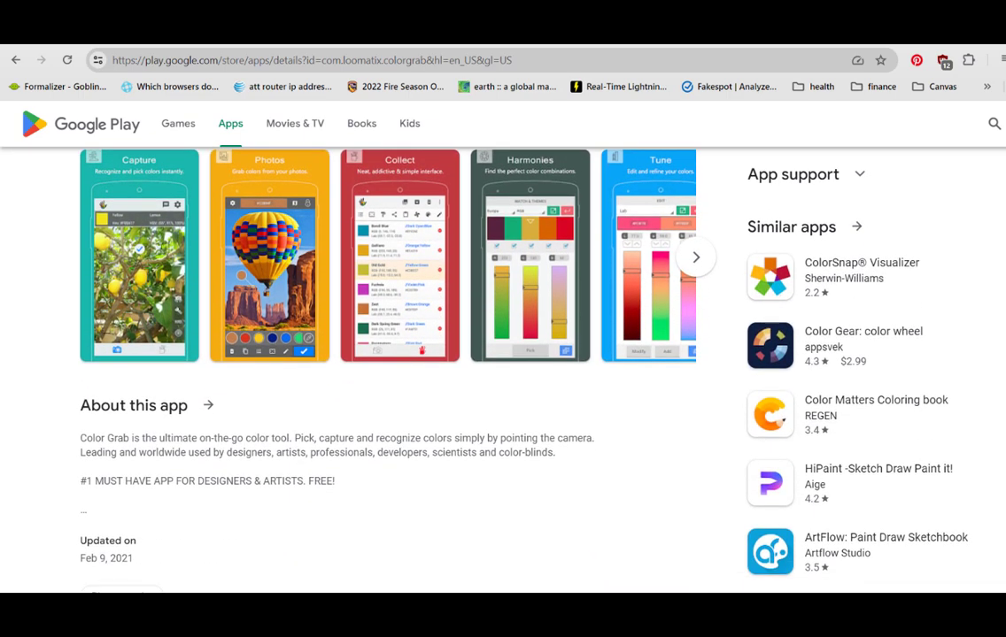
scroll(503, 354, up, 1)
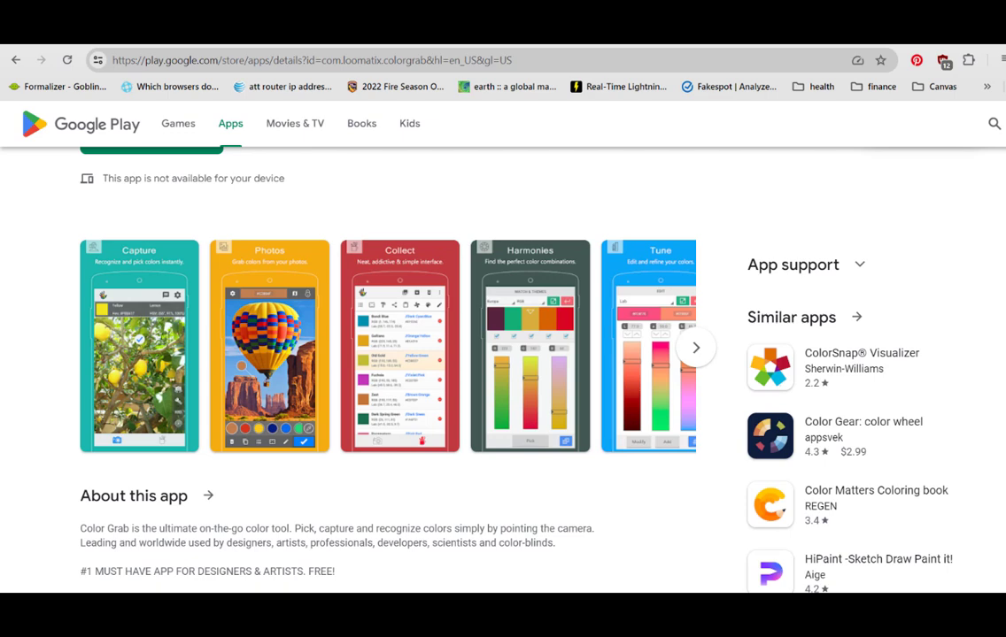
scroll(398, 355, up, 3)
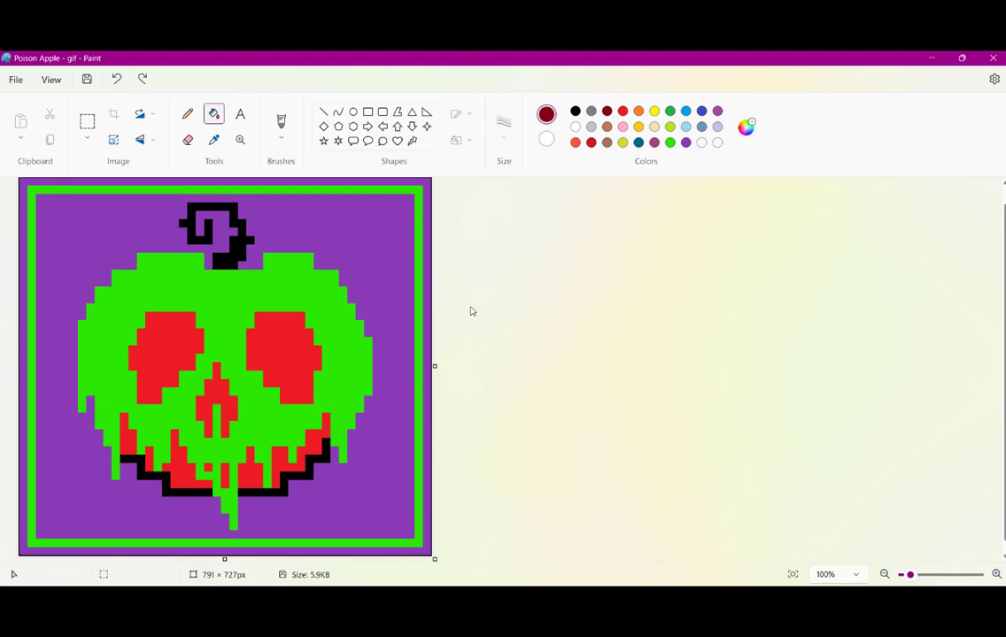
scroll(471, 311, up, 1)
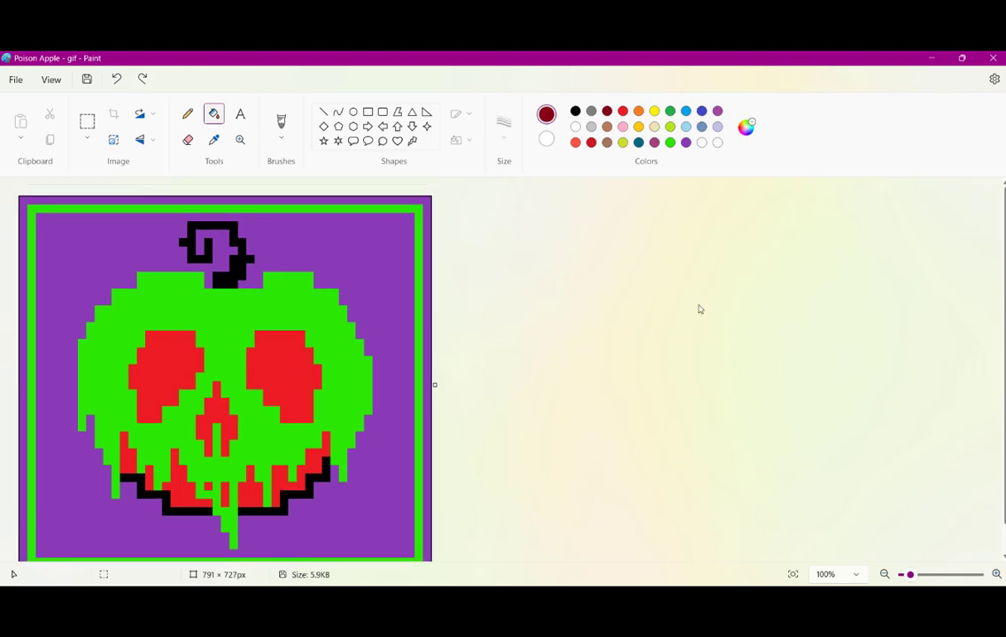